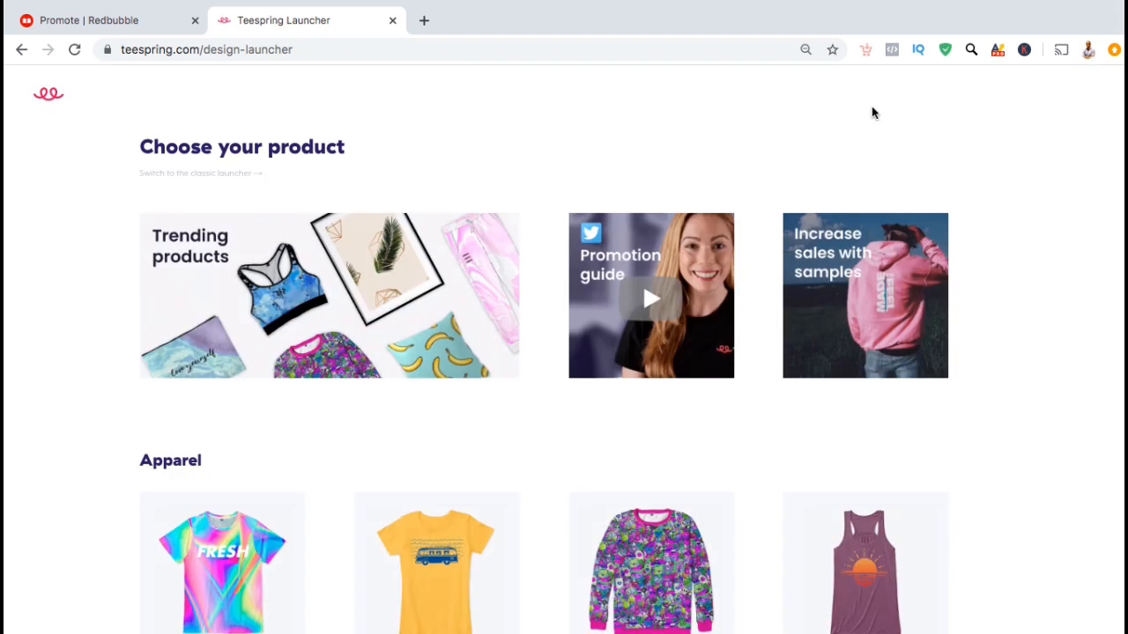
{"action": "scroll", "coordinate": [74, 261], "scroll_direction": "down", "scroll_amount": 4}
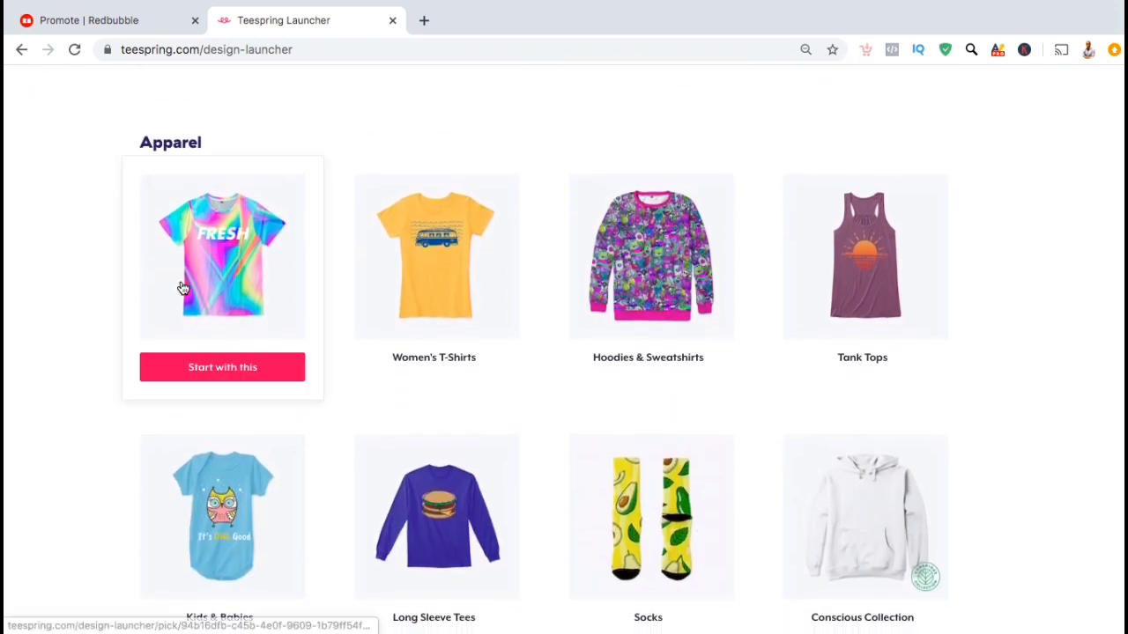
Step: Start a Classic Tee from Unisex/Men's T-Shirts and choose to sell it online
{"action": "left_click", "coordinate": [201, 371]}
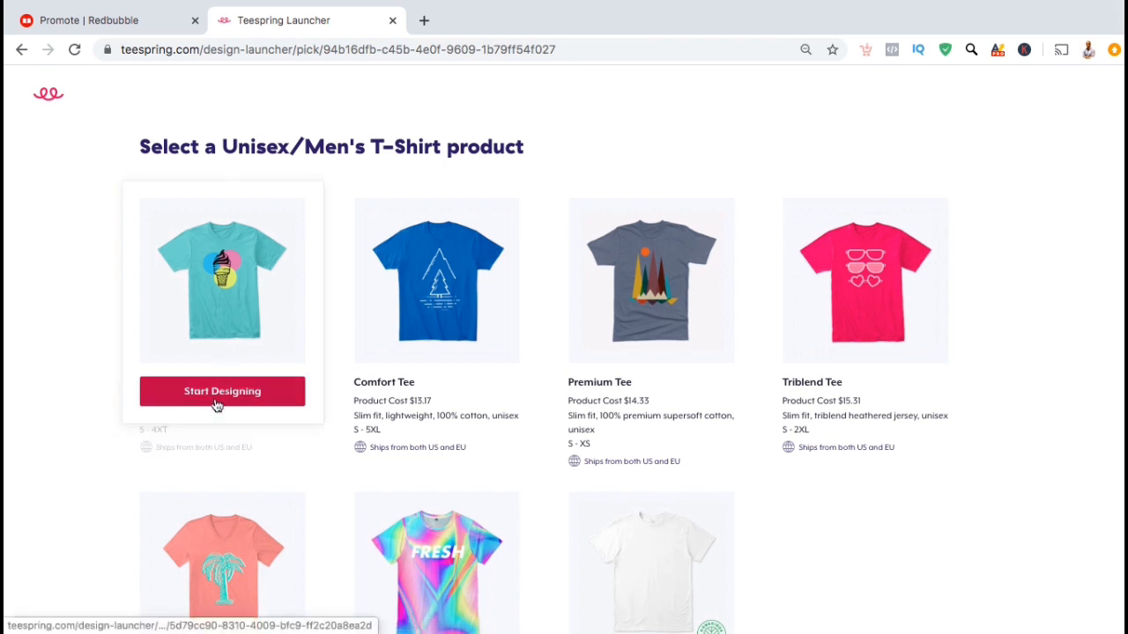
{"action": "left_click", "coordinate": [217, 403]}
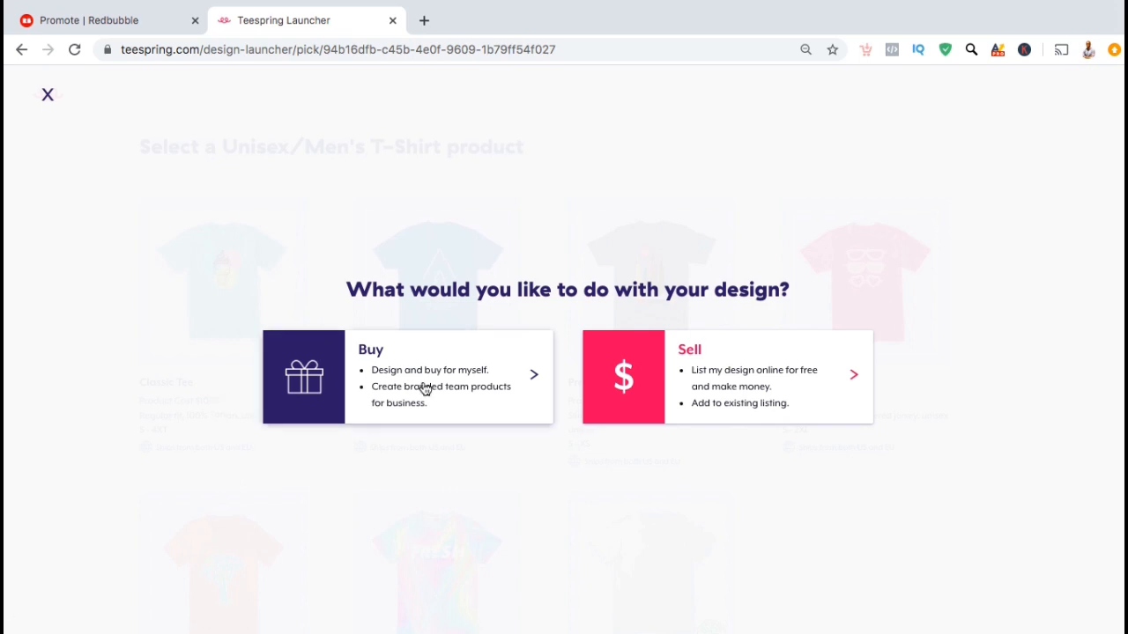
{"action": "left_click", "coordinate": [666, 378]}
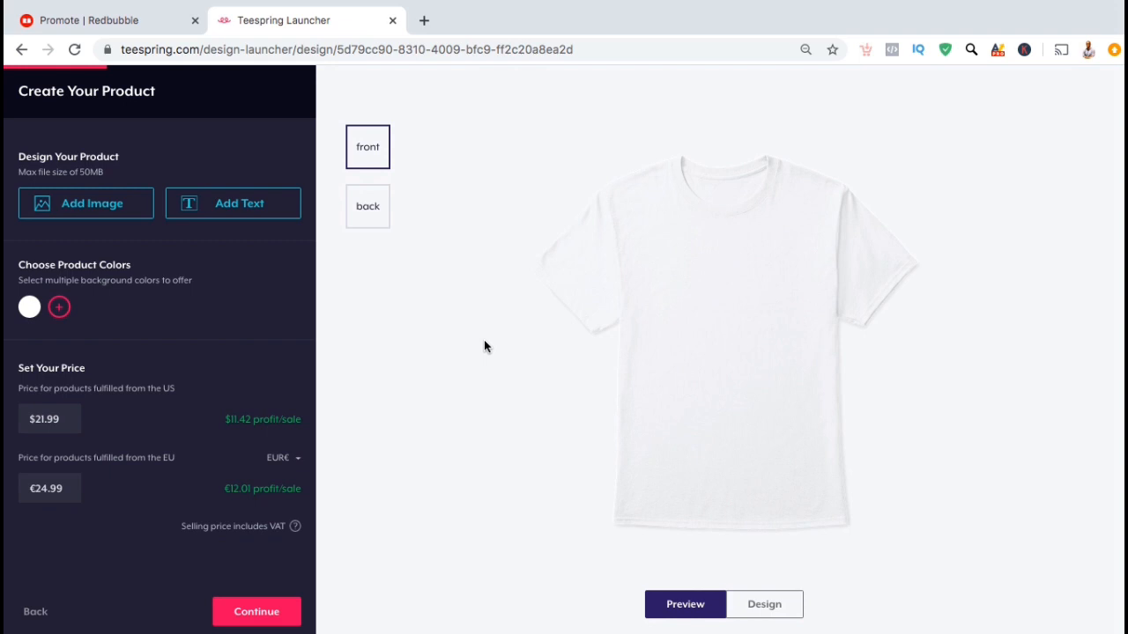
Step: Upload the KARATE KANJI RED.png artwork onto the front of the white tee
{"action": "left_click", "coordinate": [133, 207]}
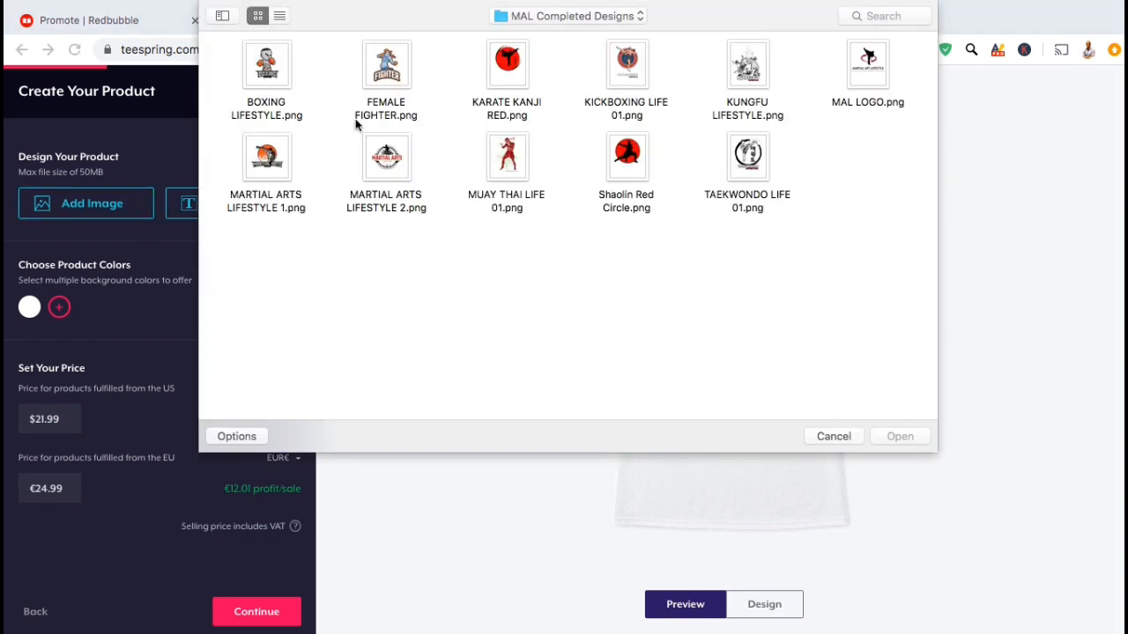
{"action": "left_click", "coordinate": [502, 63]}
{"action": "double_click", "coordinate": [502, 63]}
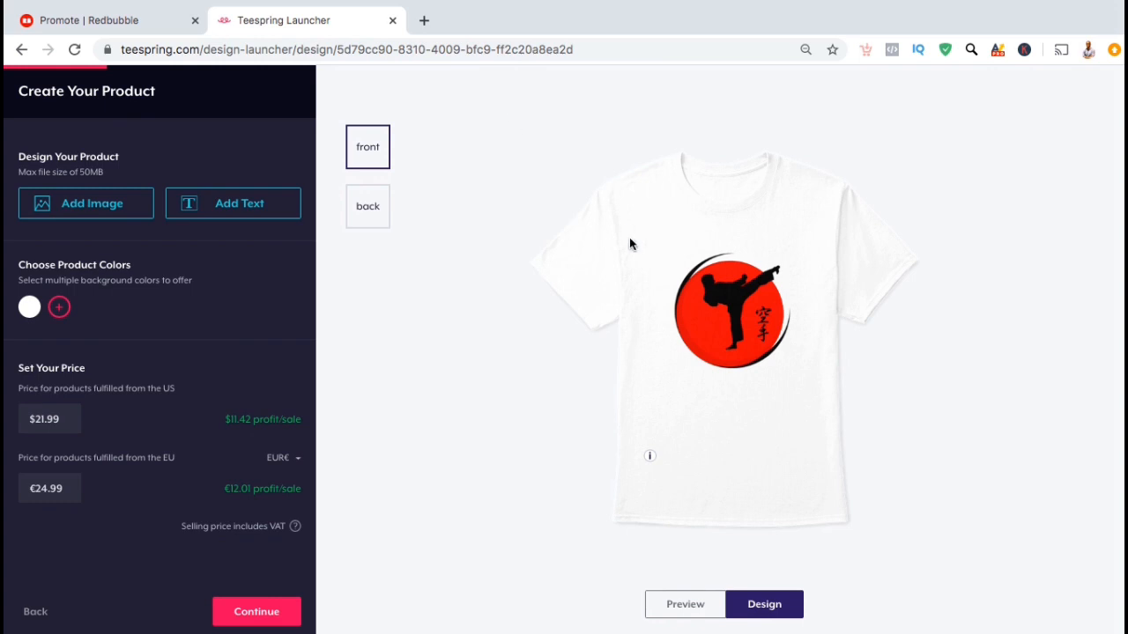
Step: Resize the karate artwork to about 15 by 18 inches and nudge it left to centre
{"action": "left_click", "coordinate": [688, 306]}
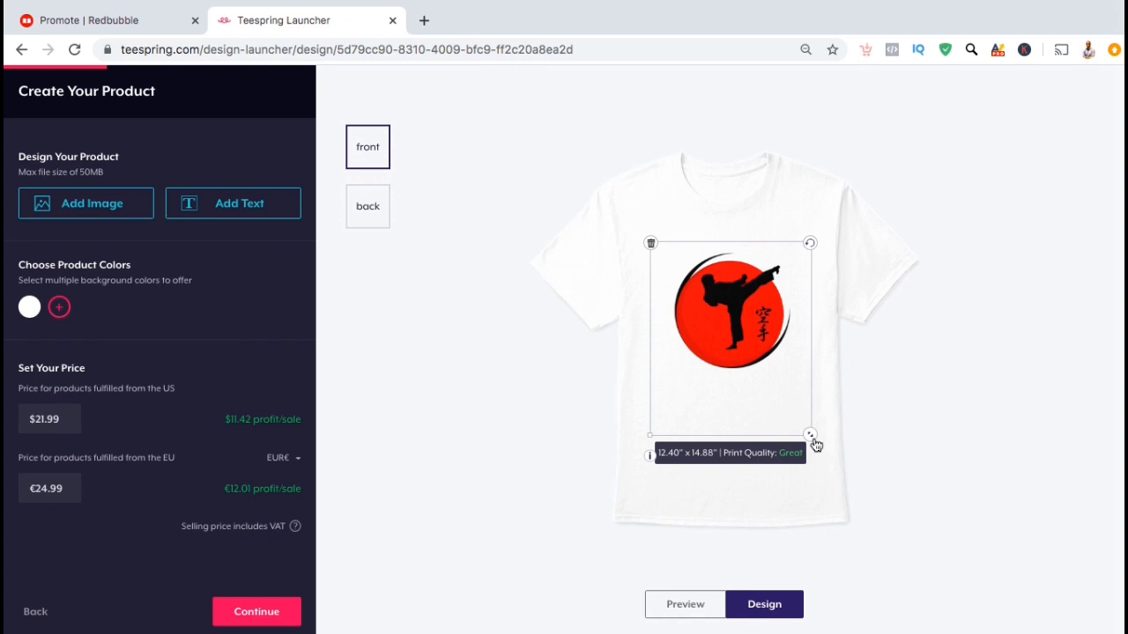
{"action": "left_click", "coordinate": [813, 438]}
{"action": "left_click_drag", "start_coordinate": [812, 438], "coordinate": [829, 465]}
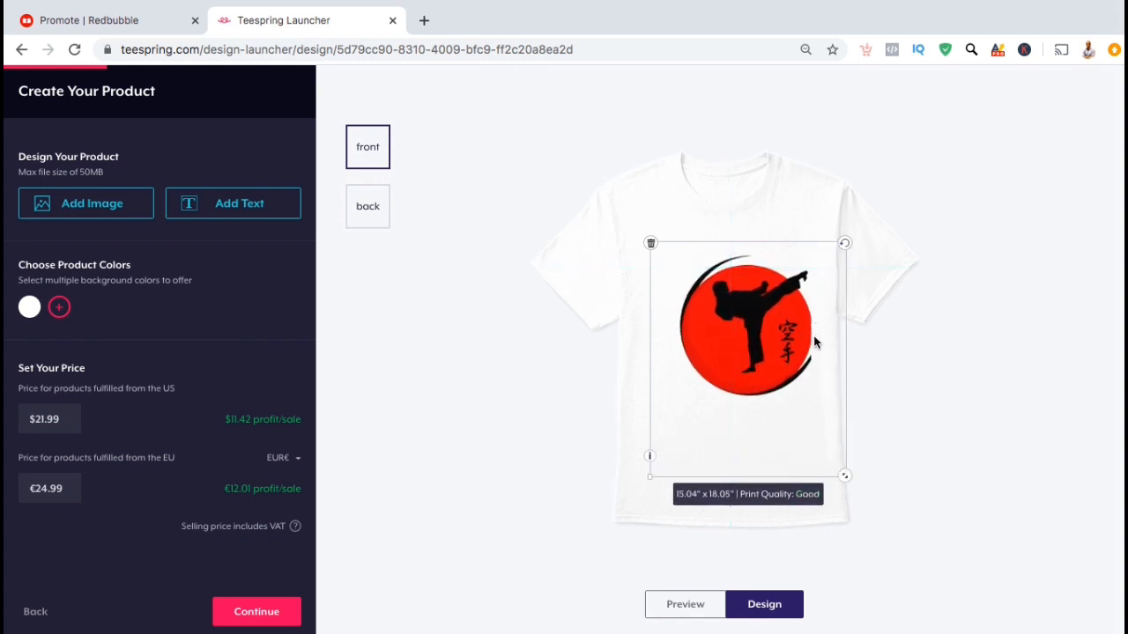
{"action": "mouse_move", "coordinate": [781, 355]}
{"action": "left_mouse_down"}
{"action": "mouse_move", "coordinate": [771, 360]}
{"action": "mouse_move", "coordinate": [773, 343]}
{"action": "mouse_move", "coordinate": [772, 353]}
{"action": "left_mouse_up"}
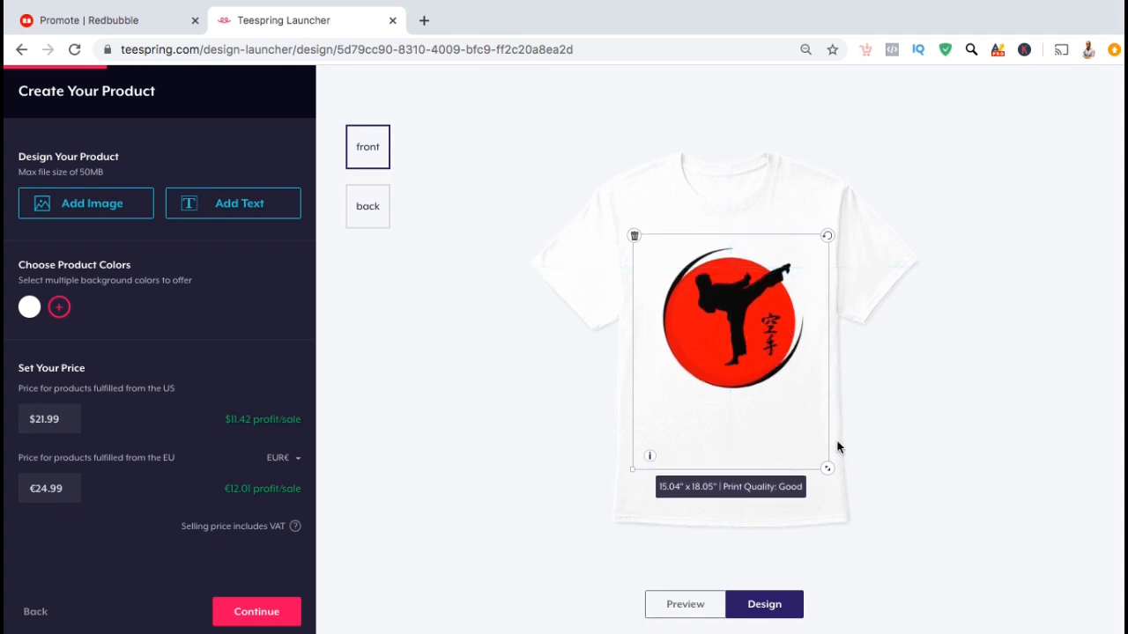
{"action": "left_click", "coordinate": [530, 435]}
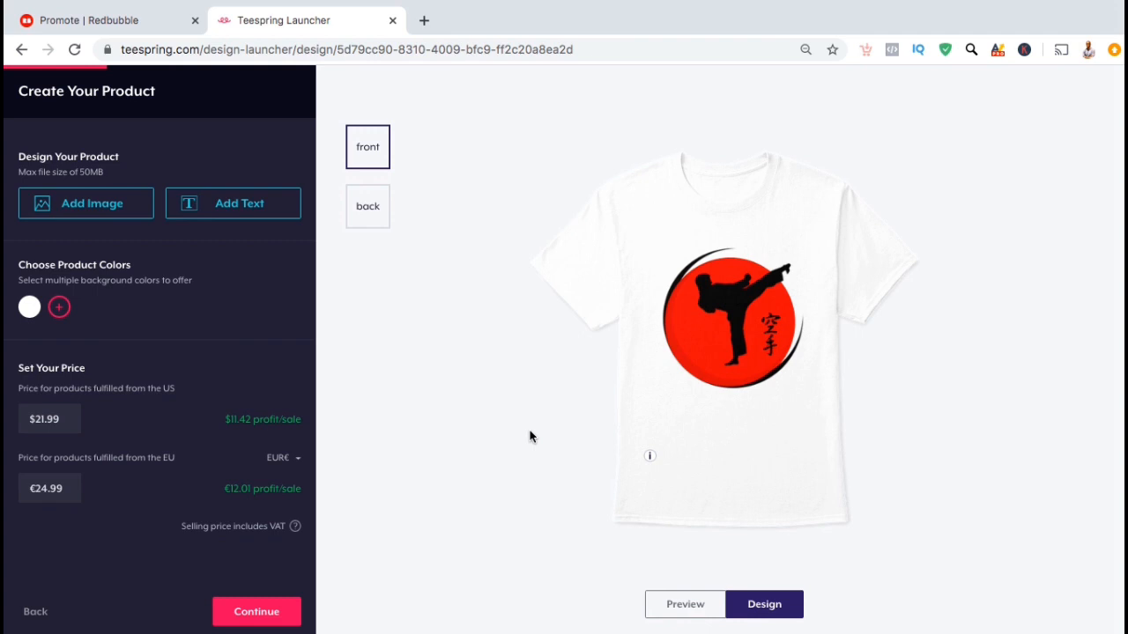
Step: Add navy, royal blue, light pink, light grey and steel blue to the tee's colours alongside white
{"action": "left_click", "coordinate": [59, 308]}
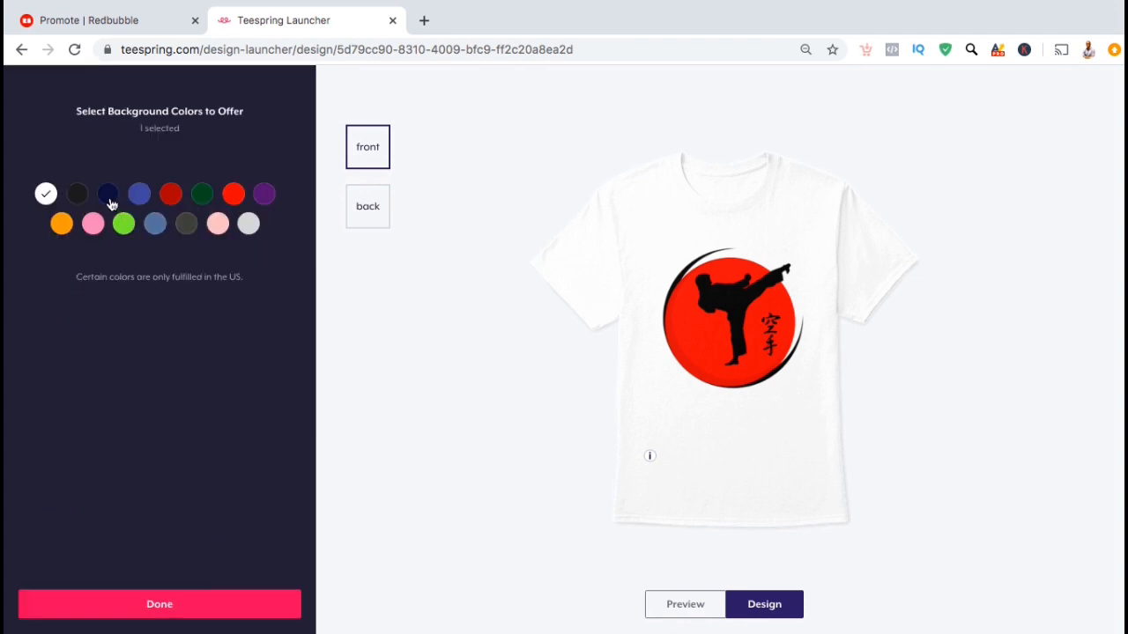
{"action": "left_click", "coordinate": [108, 196]}
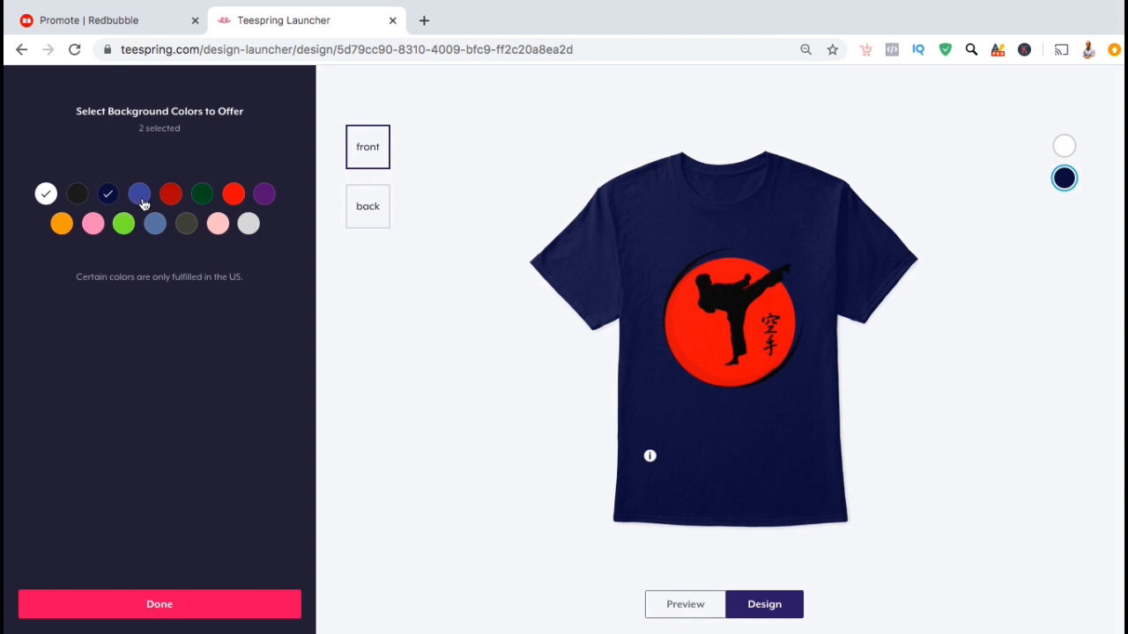
{"action": "left_click", "coordinate": [139, 194]}
{"action": "left_click", "coordinate": [217, 224]}
{"action": "left_click", "coordinate": [248, 224]}
{"action": "left_click", "coordinate": [155, 226]}
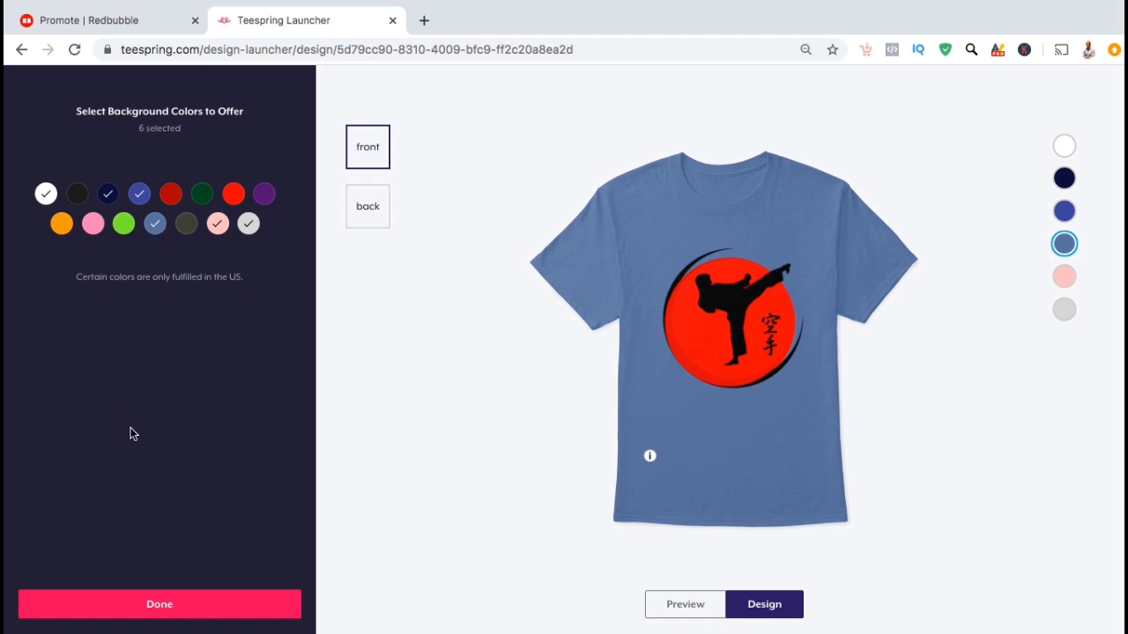
{"action": "left_click", "coordinate": [135, 603]}
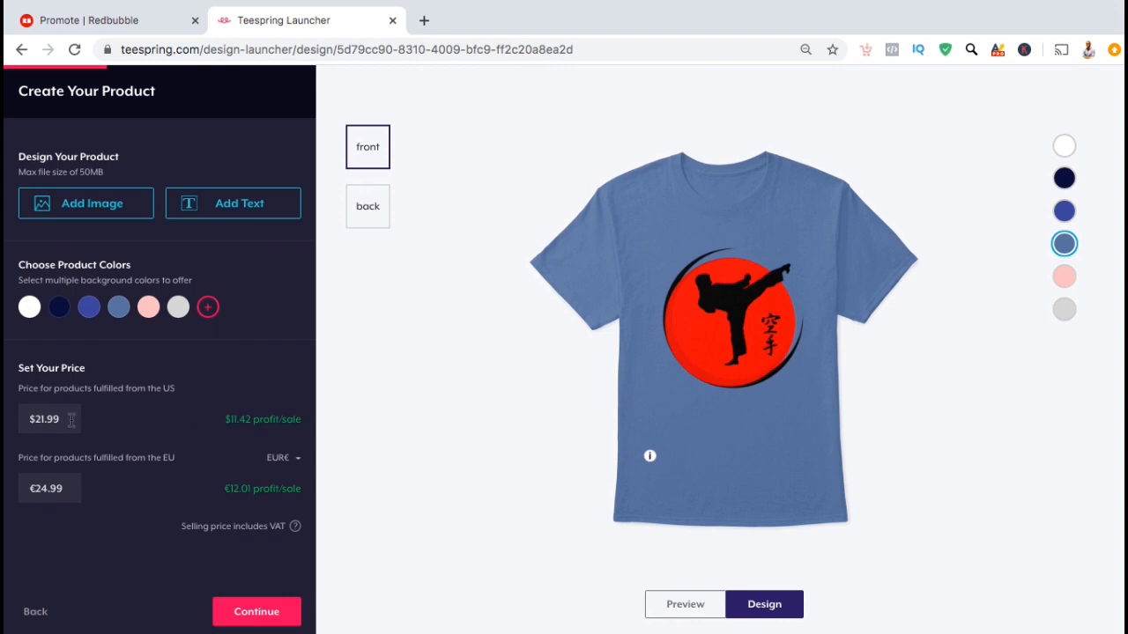
{"action": "left_click_drag", "start_coordinate": [72, 420], "coordinate": [41, 419]}
{"action": "type", "text": "0.00"}
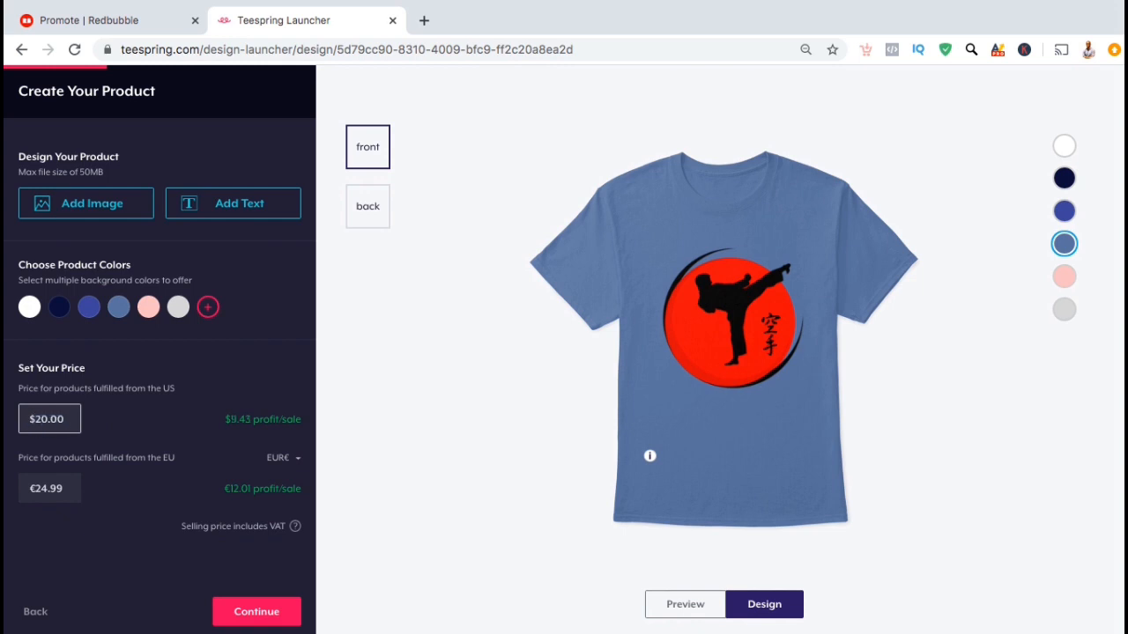
Step: Finish the $20.00 US price, continue to more products and view women's T-shirt styles
{"action": "left_click", "coordinate": [139, 429]}
{"action": "scroll", "coordinate": [220, 491], "scroll_direction": "down", "scroll_amount": 1}
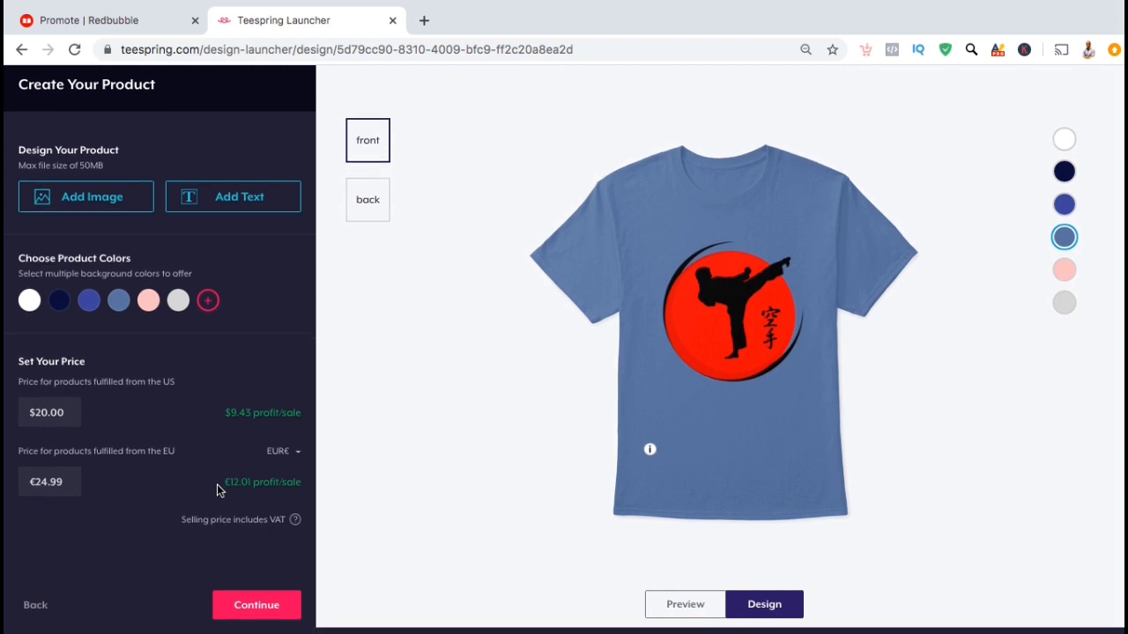
{"action": "left_click", "coordinate": [240, 606]}
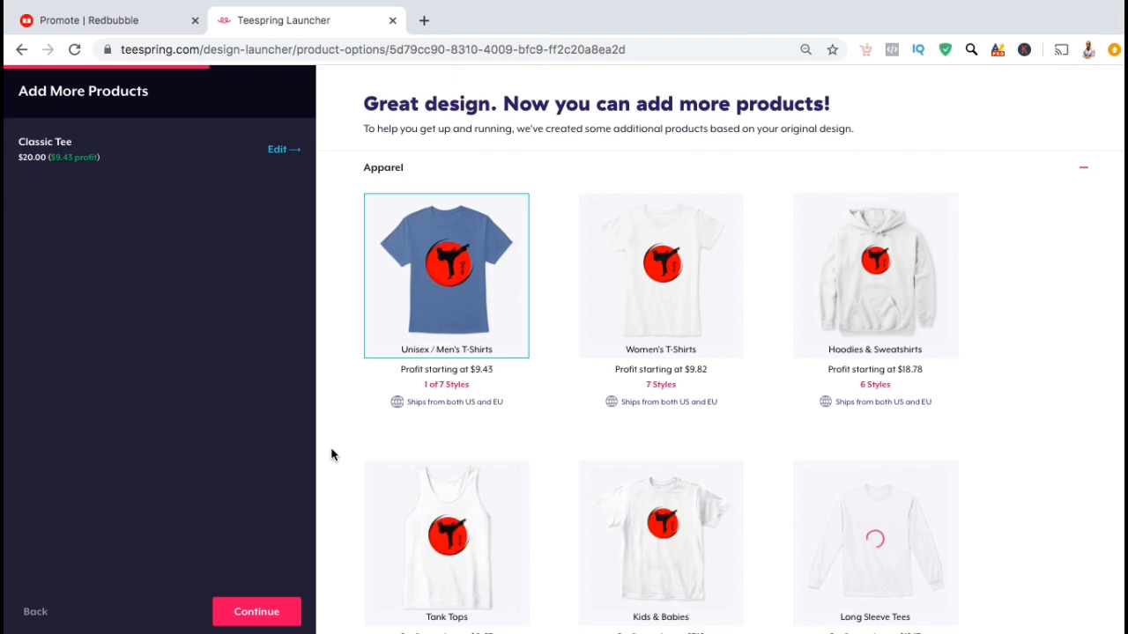
{"action": "mouse_move", "coordinate": [661, 274]}
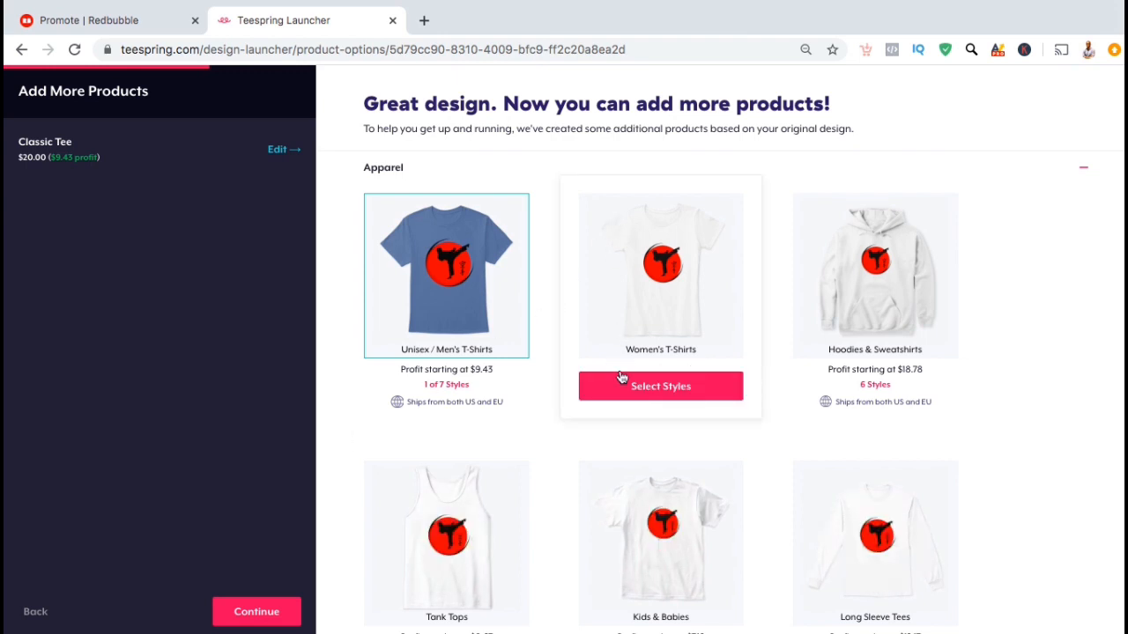
{"action": "left_click", "coordinate": [621, 382]}
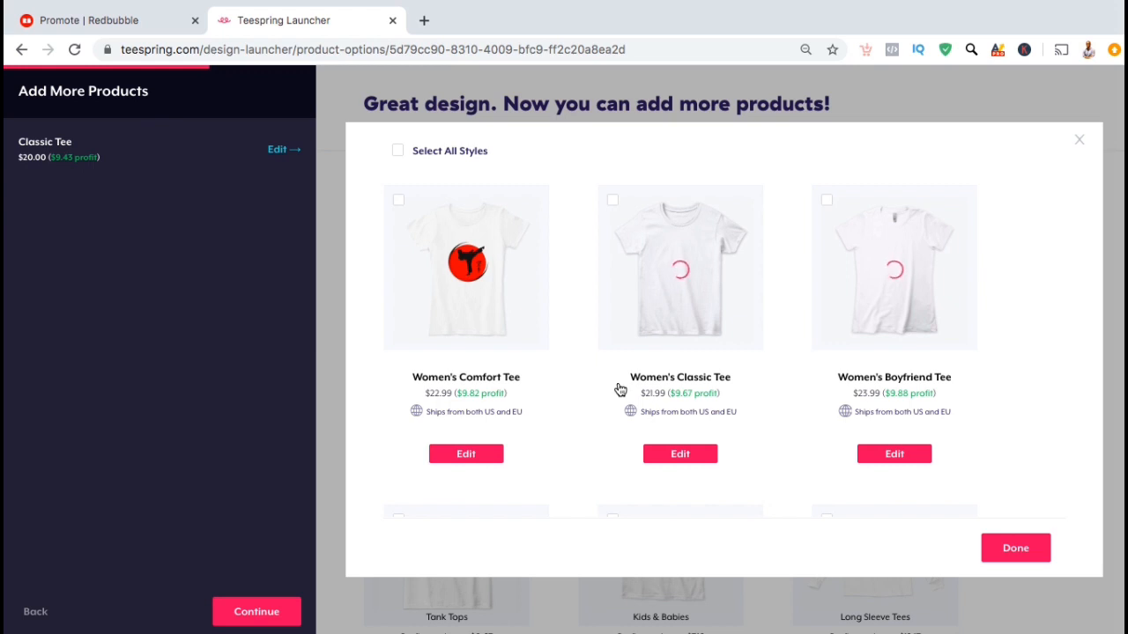
Step: Add the Women's Comfort Tee to the listing
{"action": "left_click", "coordinate": [398, 201]}
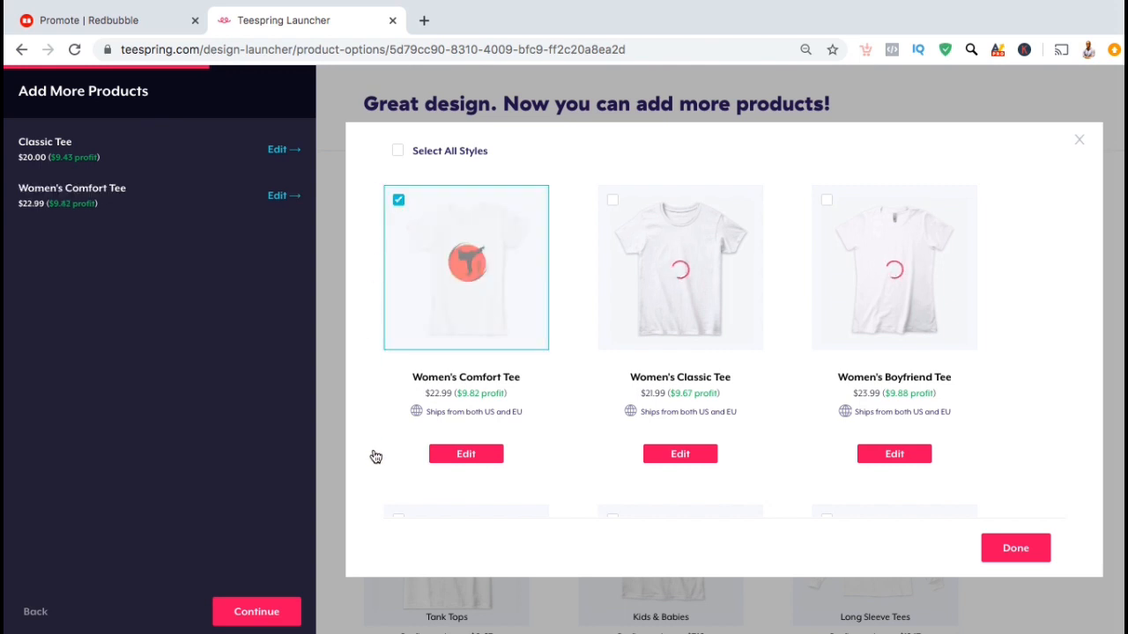
Step: Enlarge the karate artwork on the Women's Comfort Tee and nudge it left
{"action": "left_click", "coordinate": [453, 459]}
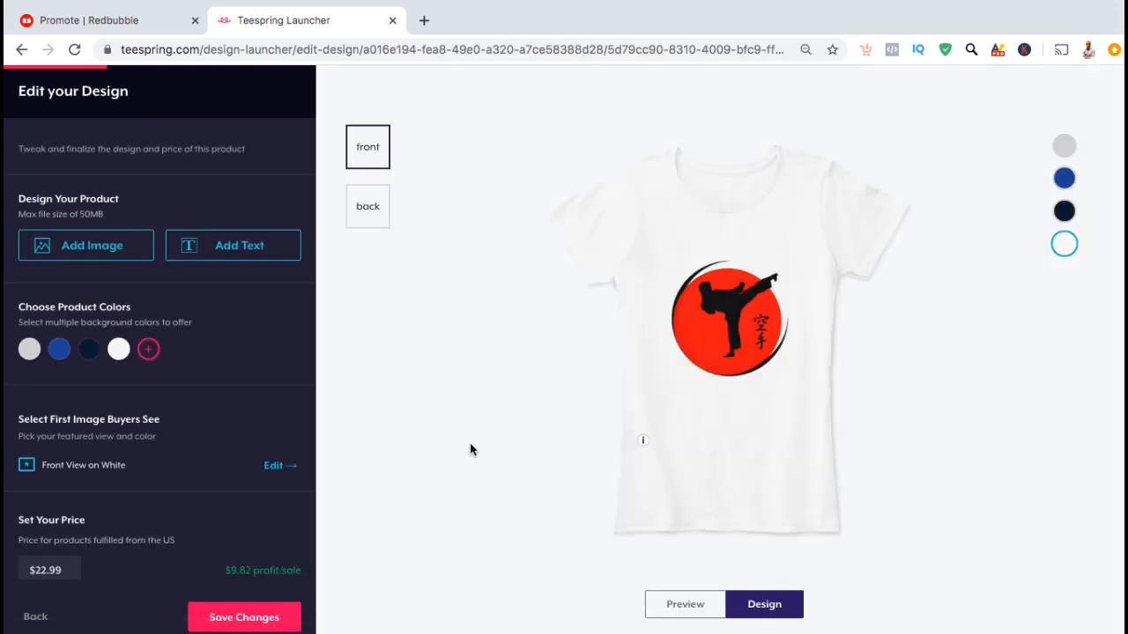
{"action": "left_click", "coordinate": [715, 353]}
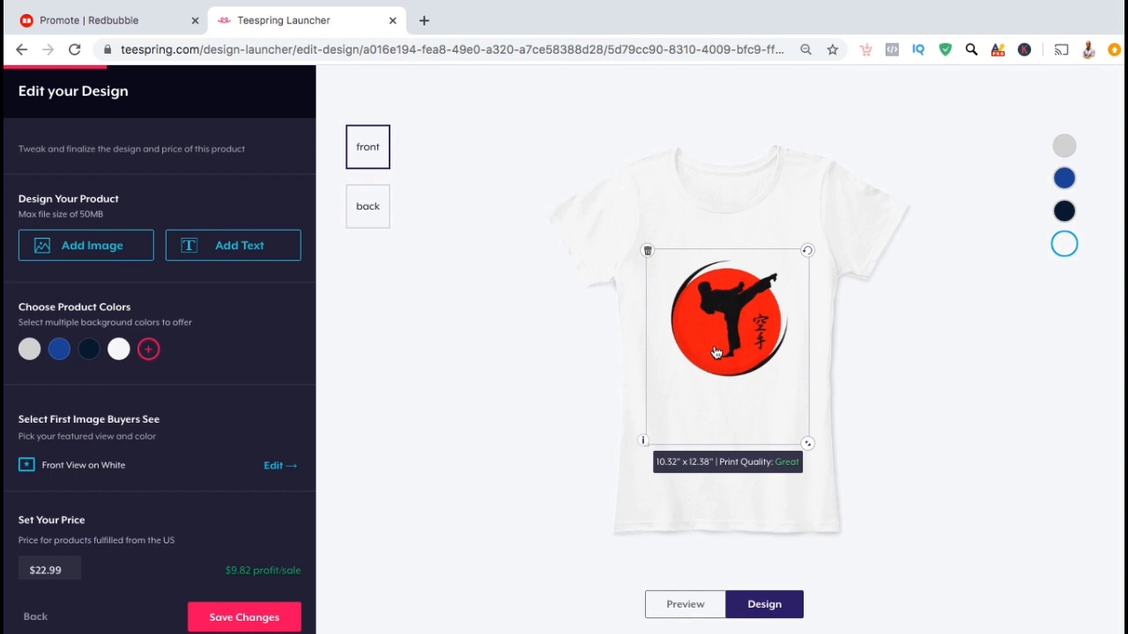
{"action": "left_click_drag", "start_coordinate": [807, 443], "coordinate": [838, 479]}
{"action": "left_click_drag", "start_coordinate": [760, 325], "coordinate": [743, 319]}
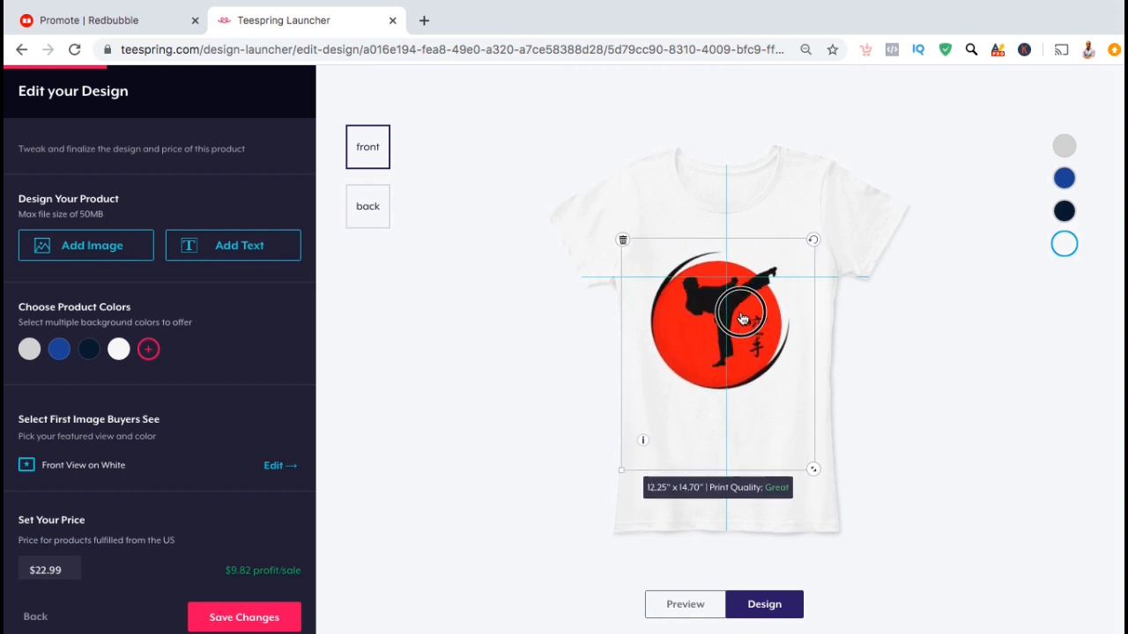
Step: Offer the Women's Comfort Tee in heather grey and pink as well
{"action": "left_click", "coordinate": [148, 349]}
{"action": "left_click", "coordinate": [107, 223]}
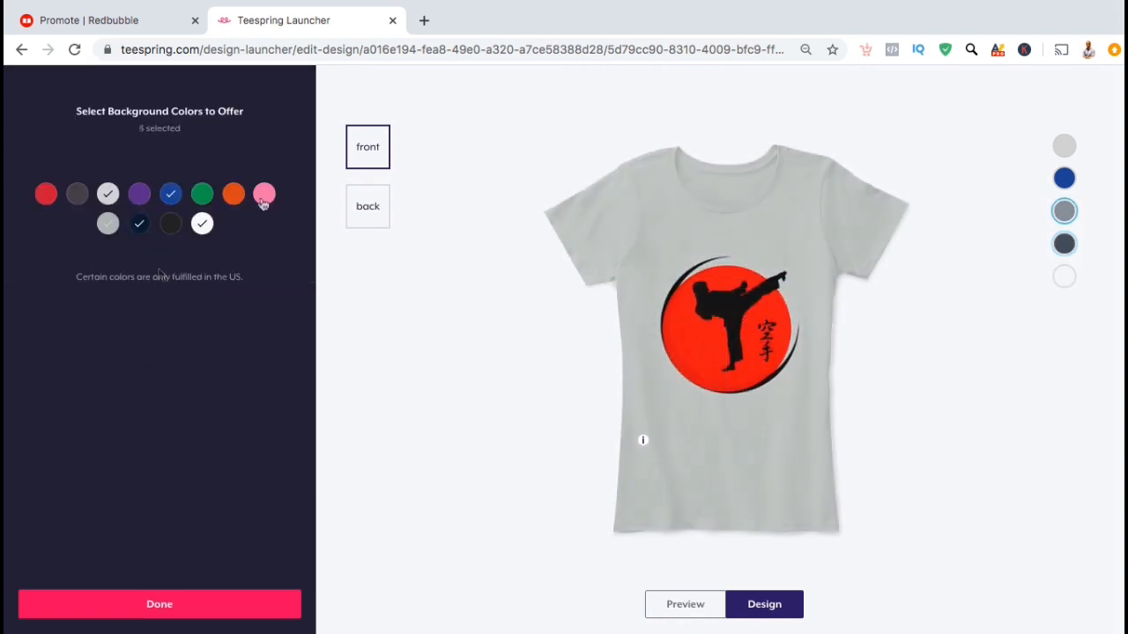
{"action": "left_click", "coordinate": [263, 195]}
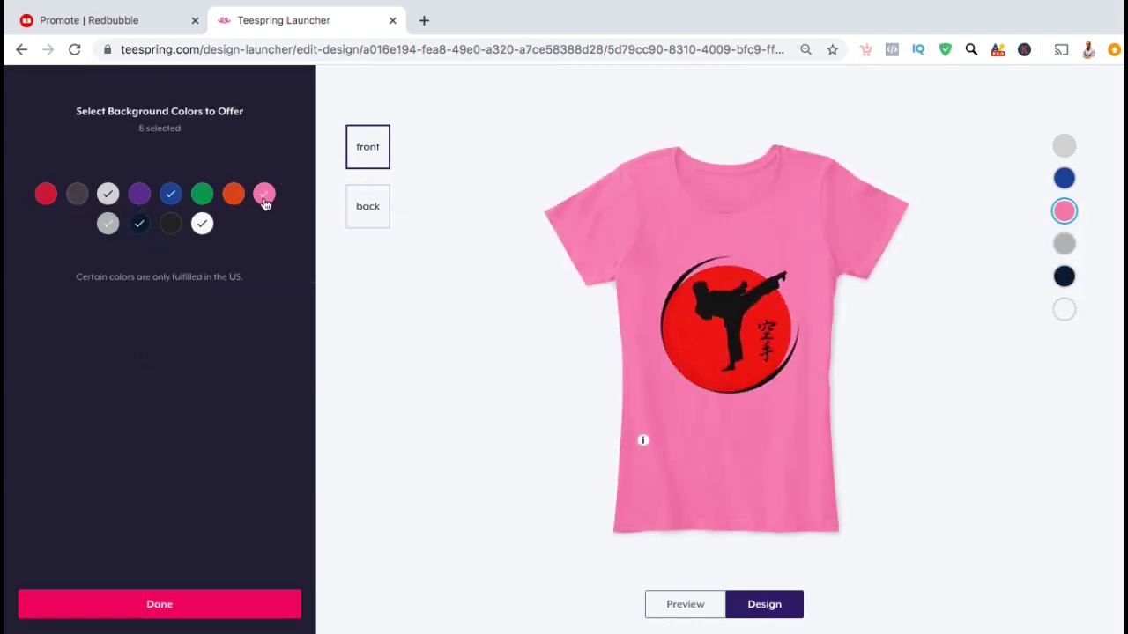
{"action": "left_click", "coordinate": [181, 606]}
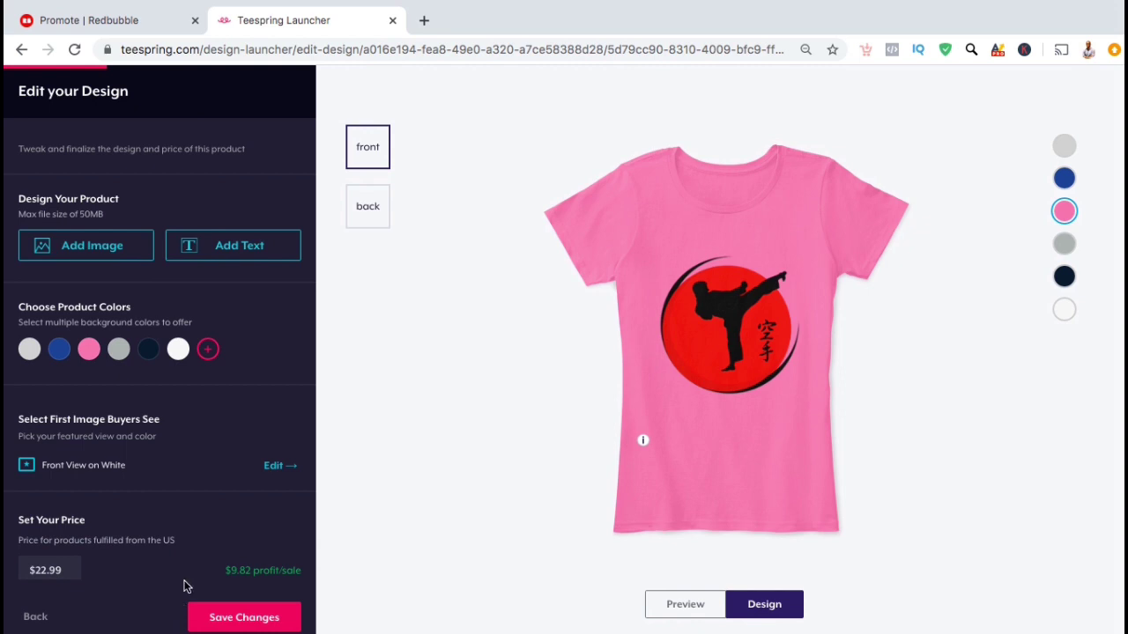
Step: Make True Pink the featured first image and save the Women's Comfort Tee
{"action": "left_click", "coordinate": [273, 466]}
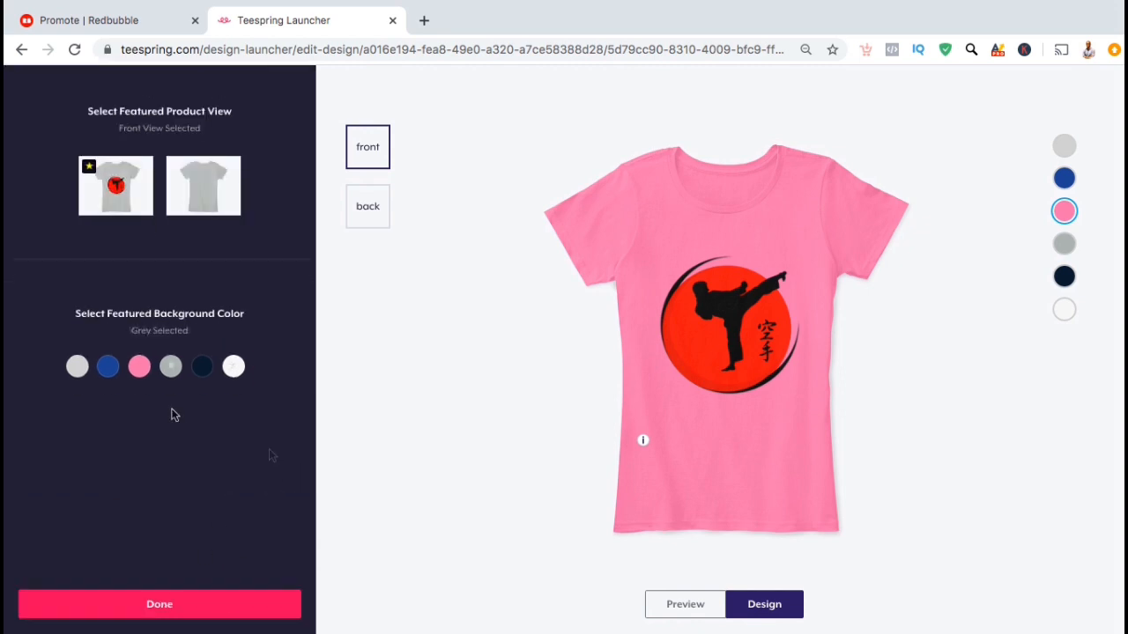
{"action": "left_click", "coordinate": [139, 366]}
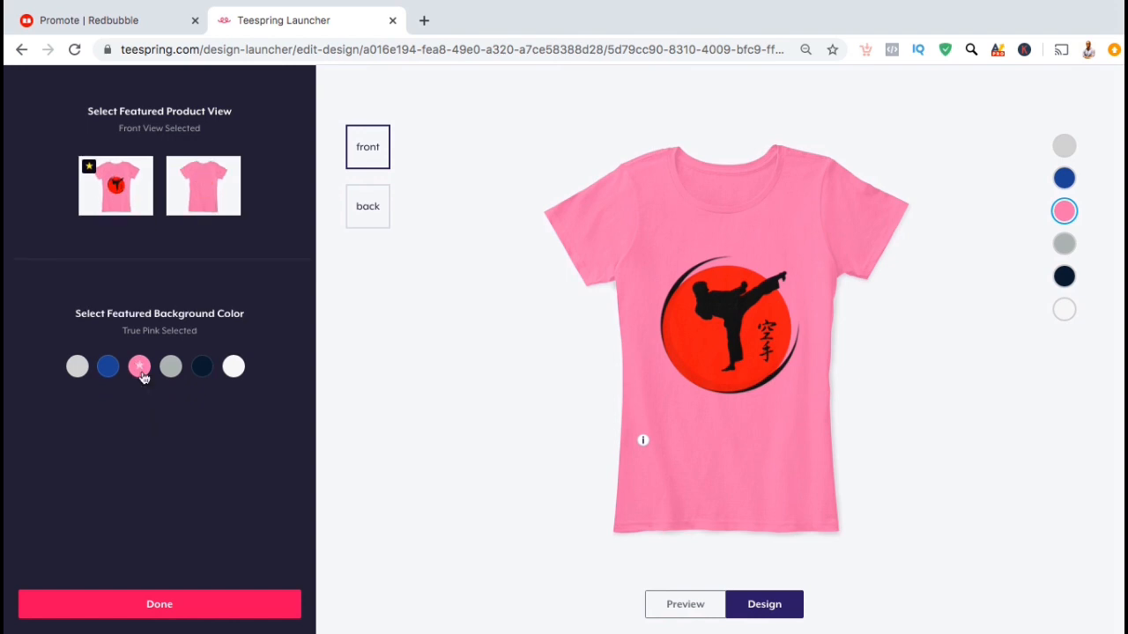
{"action": "left_click", "coordinate": [157, 604]}
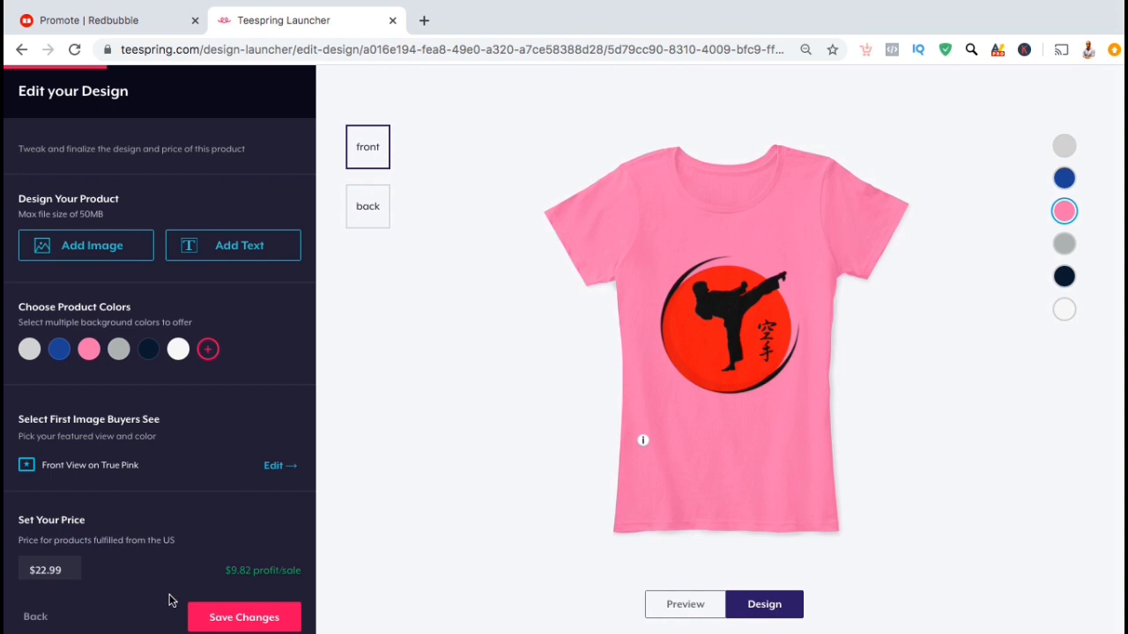
{"action": "scroll", "coordinate": [171, 601], "scroll_direction": "down", "scroll_amount": 1}
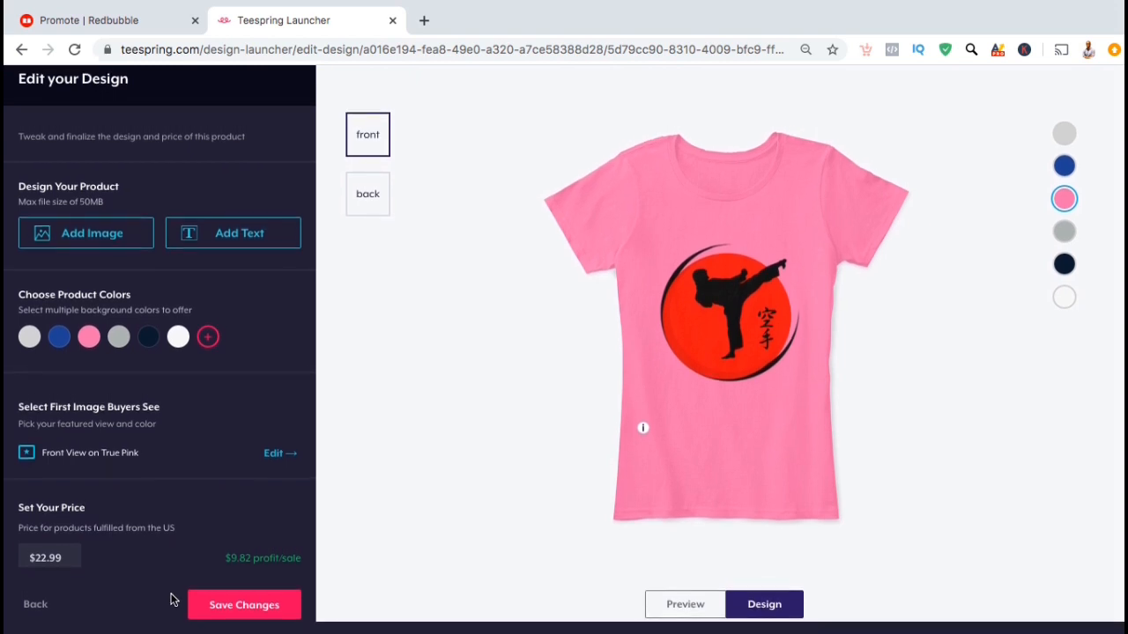
{"action": "left_click", "coordinate": [211, 608]}
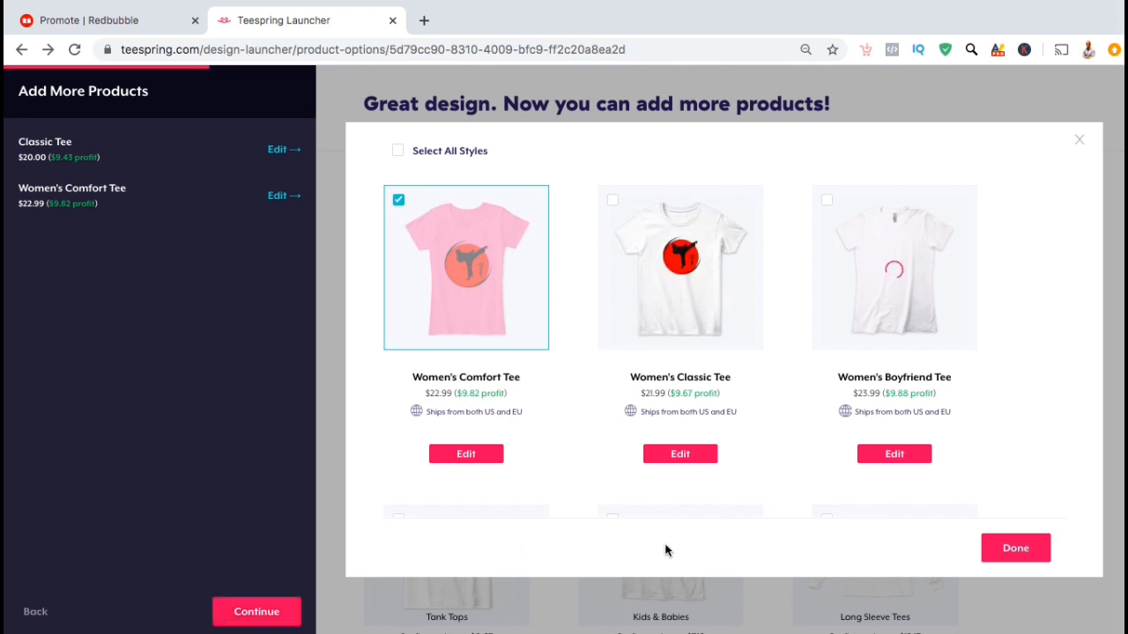
Step: Confirm the women's style, add all Tank Tops styles and expand Accessories
{"action": "left_click", "coordinate": [1007, 548]}
{"action": "scroll", "coordinate": [990, 439], "scroll_direction": "down", "scroll_amount": 1}
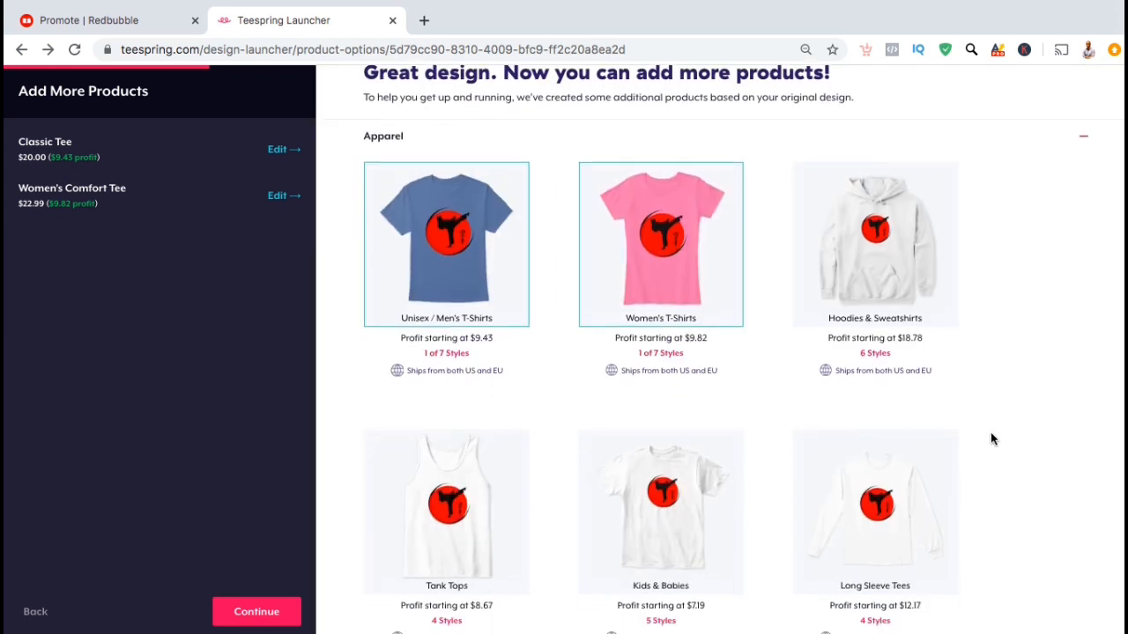
{"action": "scroll", "coordinate": [990, 438], "scroll_direction": "down", "scroll_amount": 1}
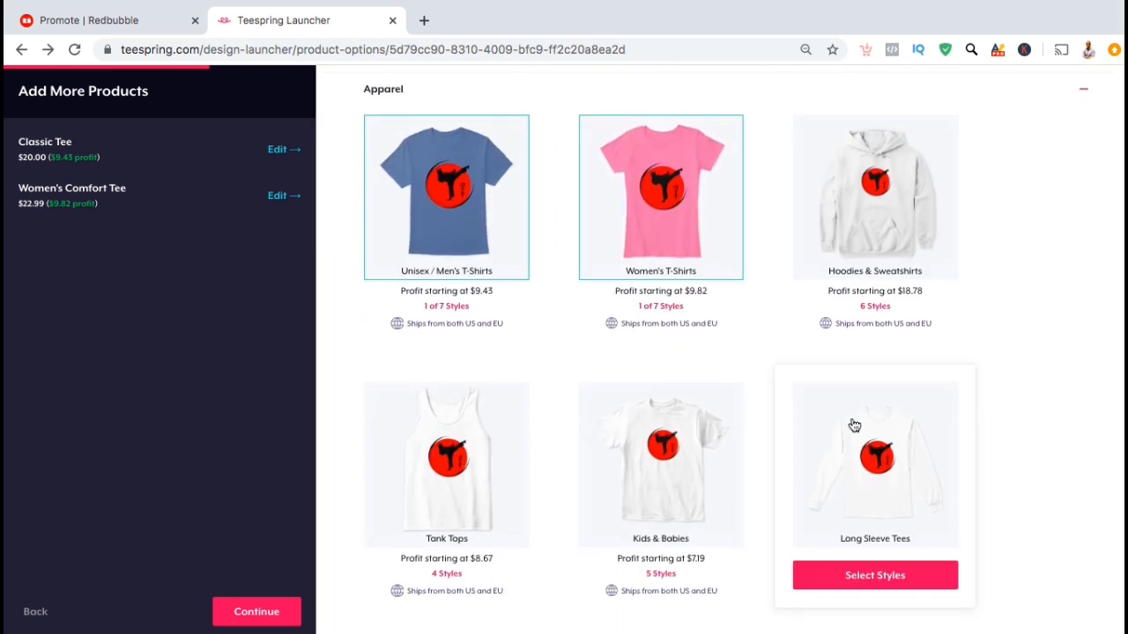
{"action": "mouse_move", "coordinate": [446, 511]}
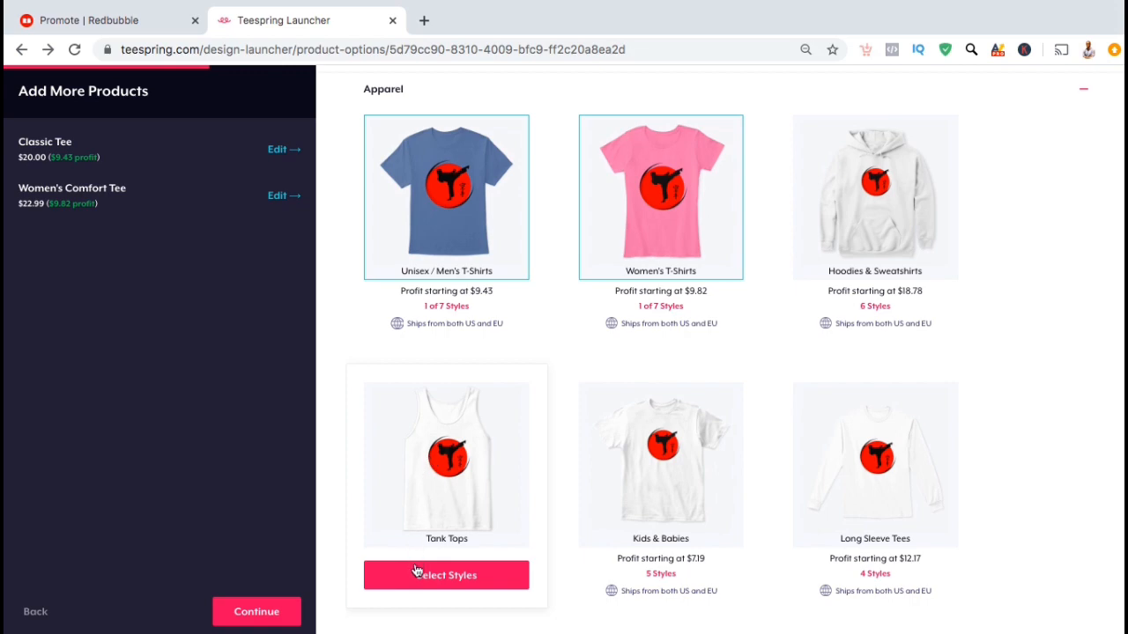
{"action": "left_click", "coordinate": [417, 573]}
{"action": "left_click", "coordinate": [1014, 546]}
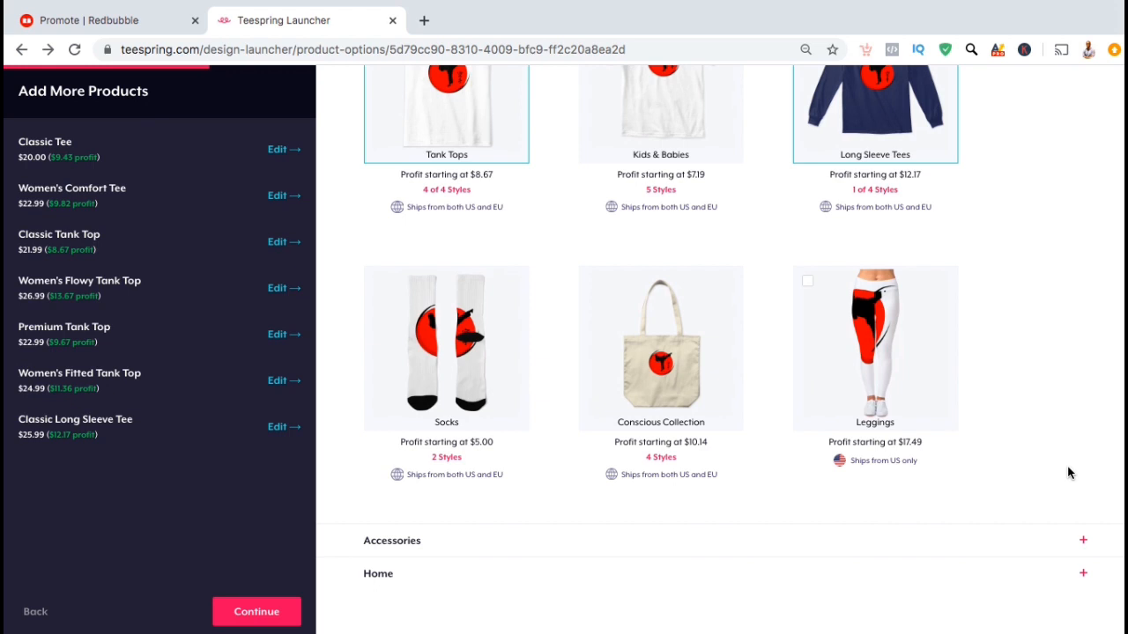
{"action": "left_click", "coordinate": [1082, 540]}
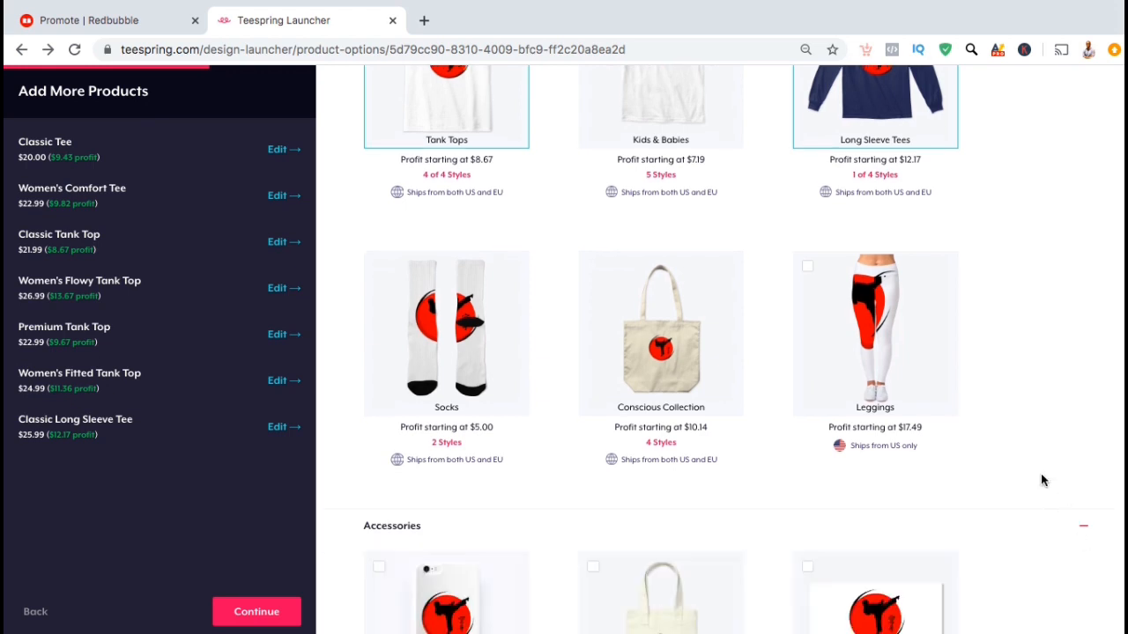
{"action": "scroll", "coordinate": [1040, 481], "scroll_direction": "down", "scroll_amount": 5}
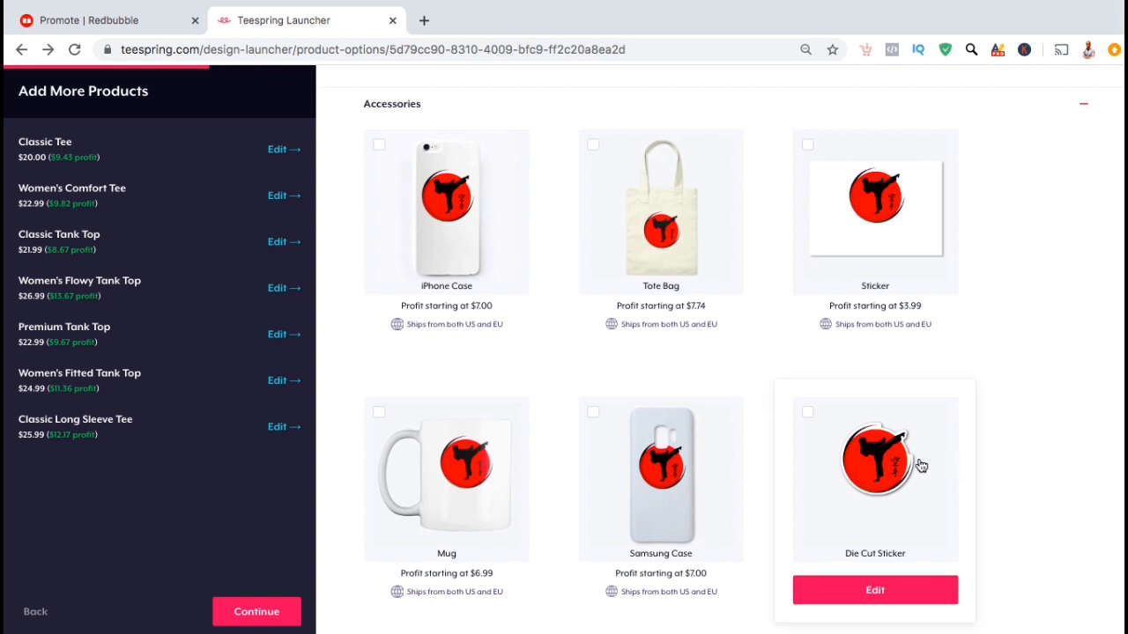
{"action": "mouse_move", "coordinate": [661, 480]}
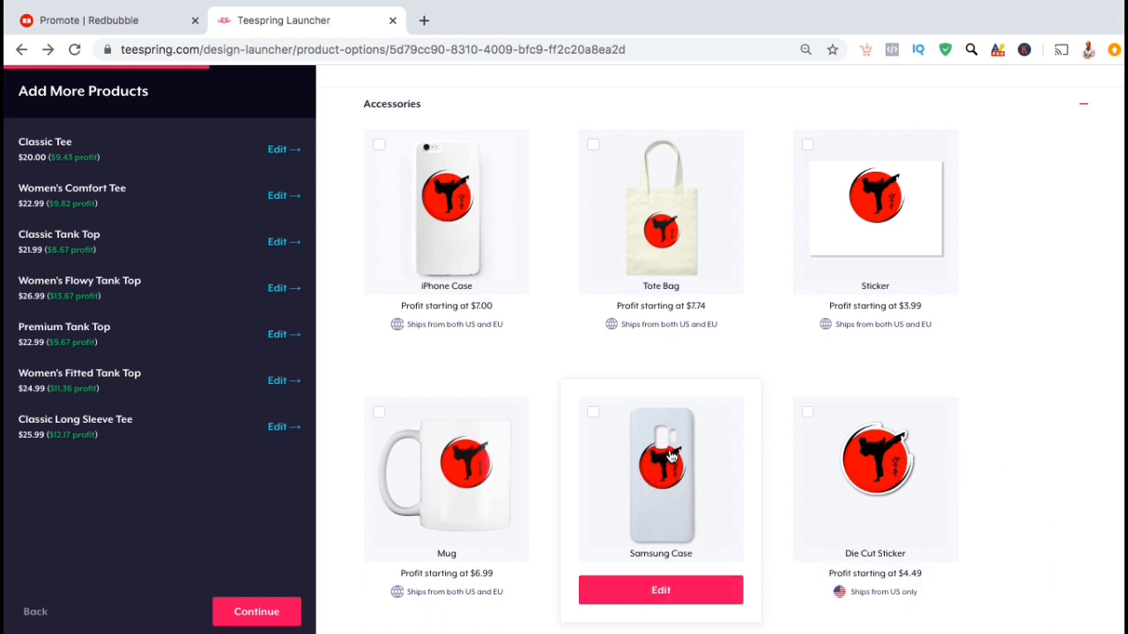
Step: Move the karate logo lower on the Samsung Case, feature dark navy, and add it
{"action": "left_click", "coordinate": [660, 591]}
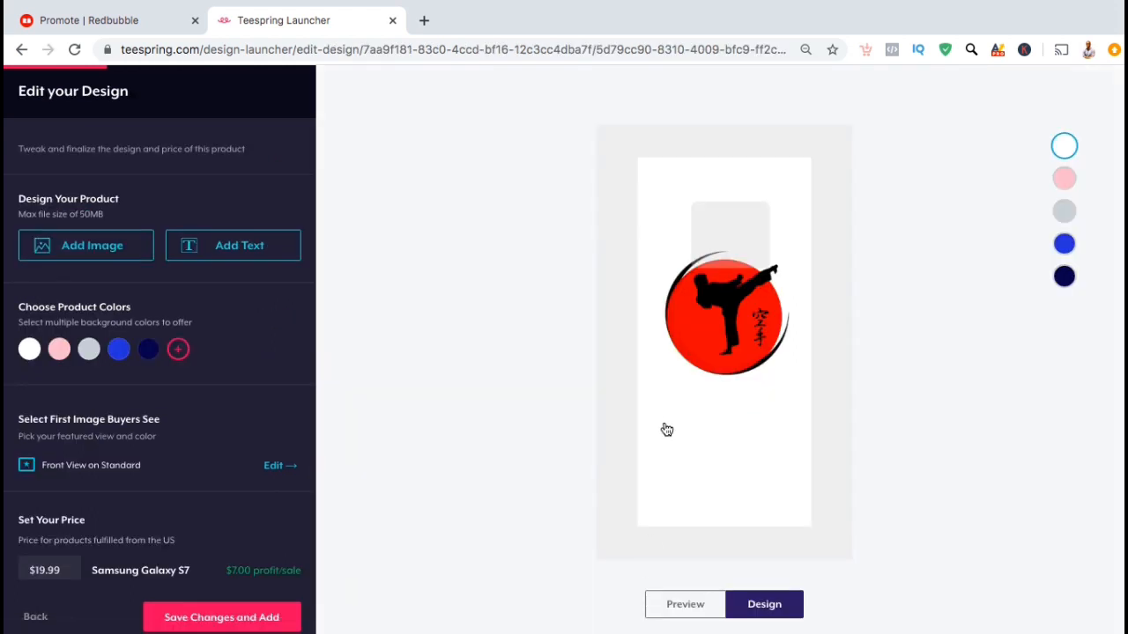
{"action": "left_click_drag", "start_coordinate": [718, 341], "coordinate": [718, 381]}
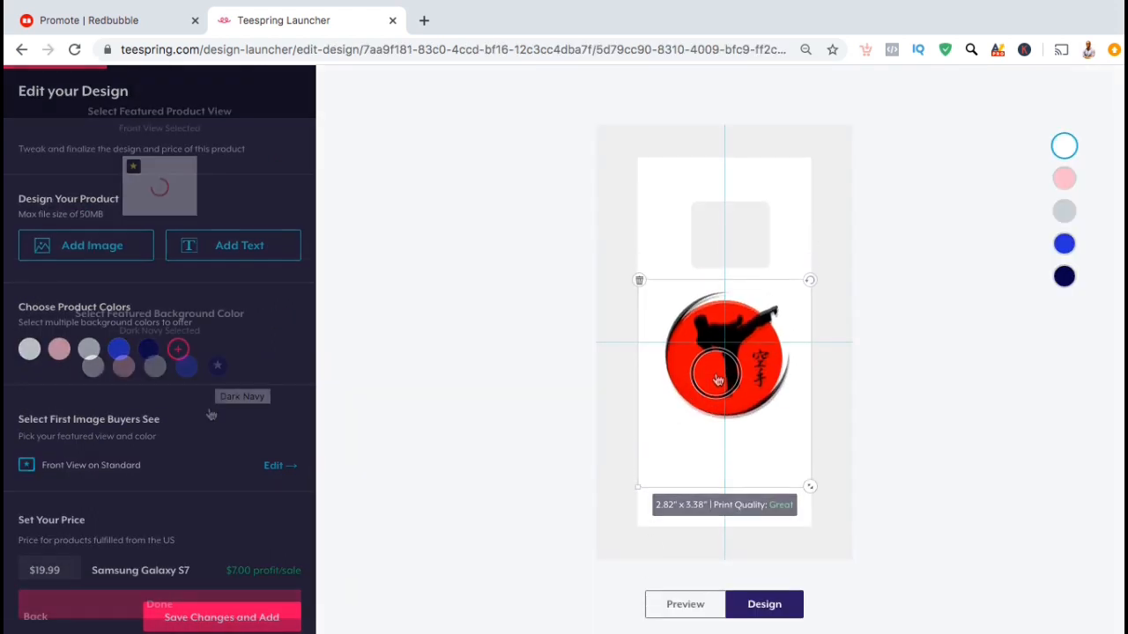
{"action": "left_click", "coordinate": [196, 604]}
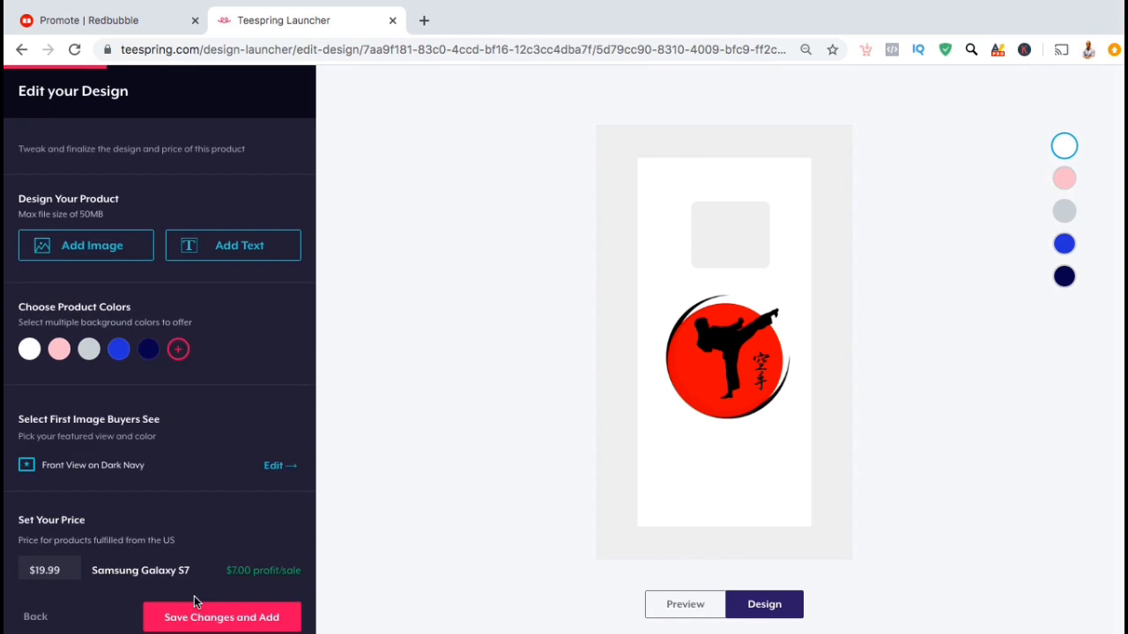
{"action": "left_click", "coordinate": [218, 615]}
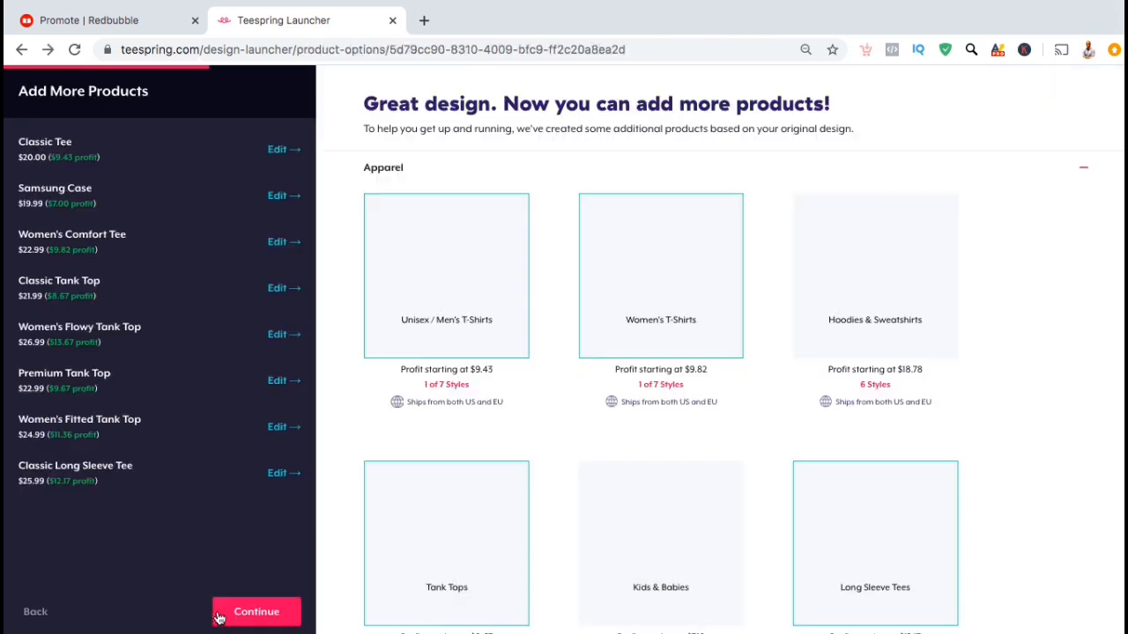
{"action": "scroll", "coordinate": [987, 434], "scroll_direction": "down", "scroll_amount": 7}
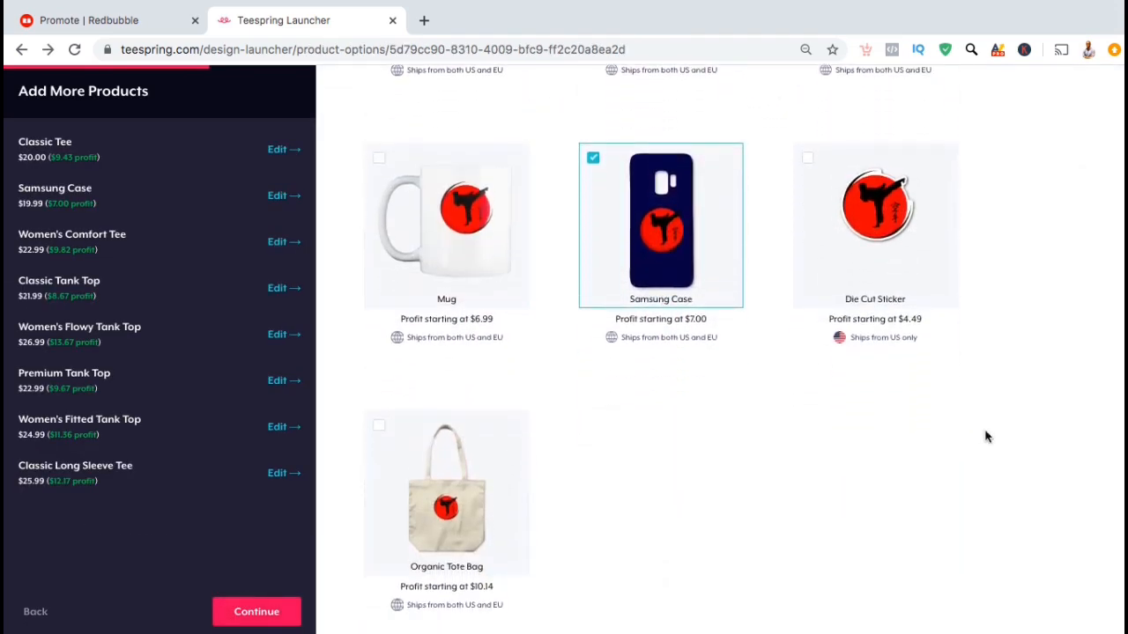
{"action": "scroll", "coordinate": [731, 405], "scroll_direction": "up", "scroll_amount": 3}
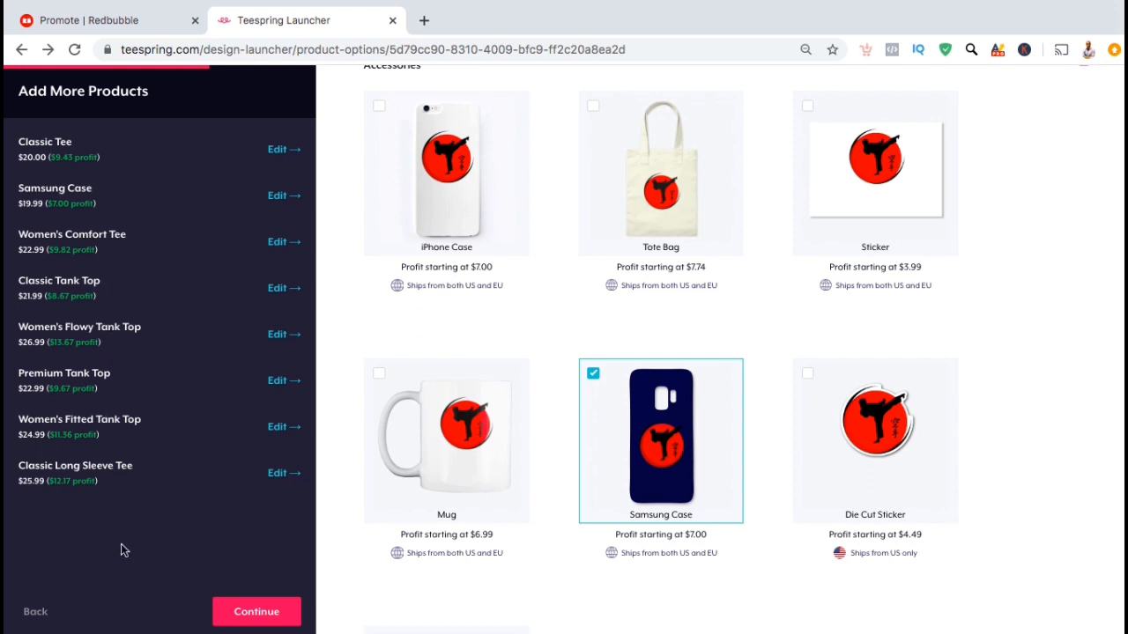
Step: Continue from product selection to the Create Your Listing page
{"action": "left_click", "coordinate": [225, 611]}
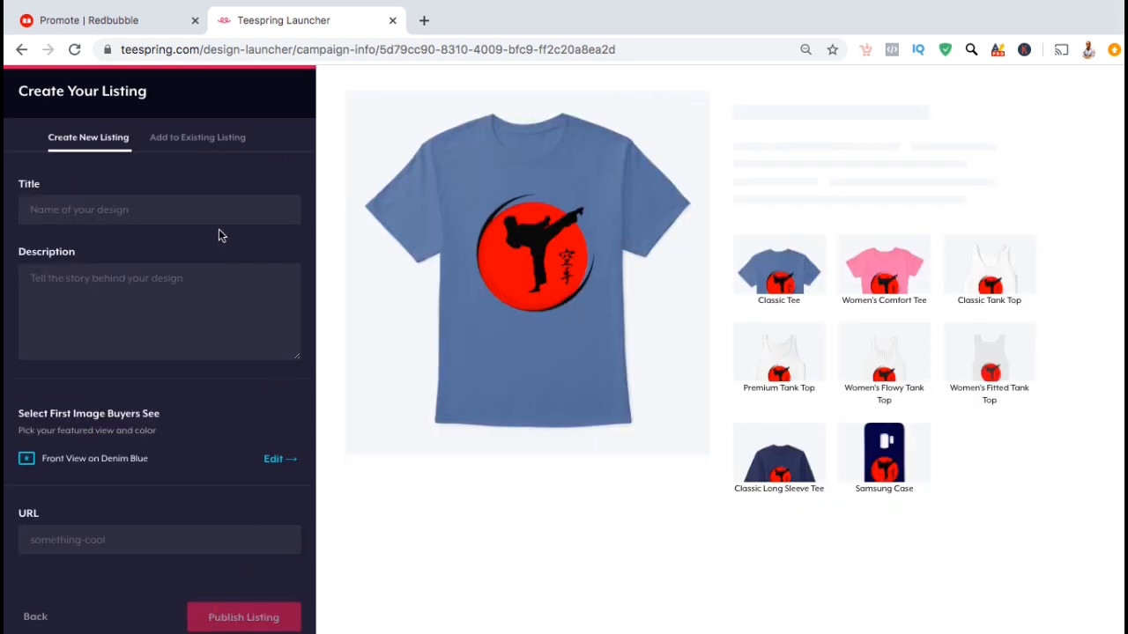
Step: Enter the title 'Karate Lifestyle - Karate Kanji Design' and a karate description for the listing
{"action": "left_click", "coordinate": [136, 209]}
{"action": "type", "text": "Kar"}
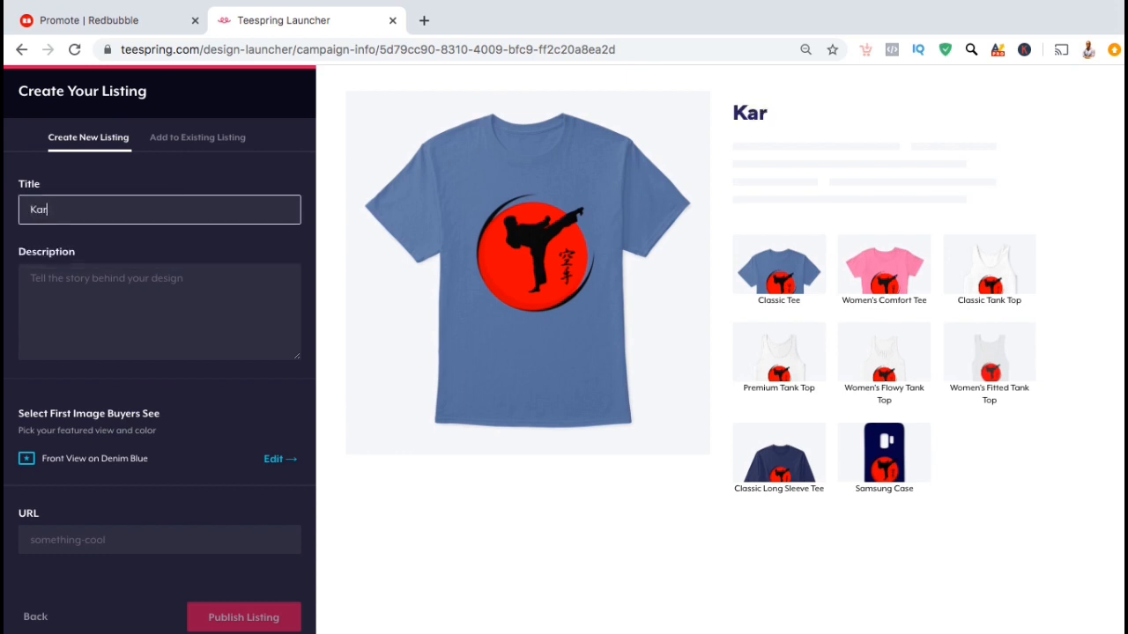
{"action": "type", "text": "ate Lifestyle - Karate Kanji Design"}
{"action": "left_click", "coordinate": [214, 286]}
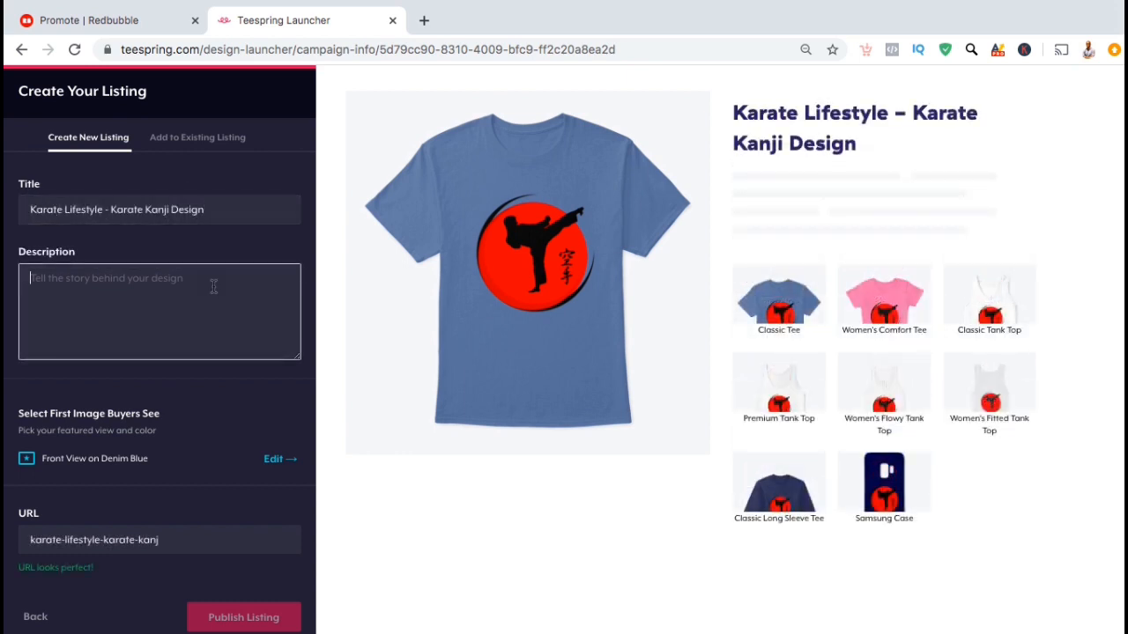
{"action": "type", "text": "Do you"}
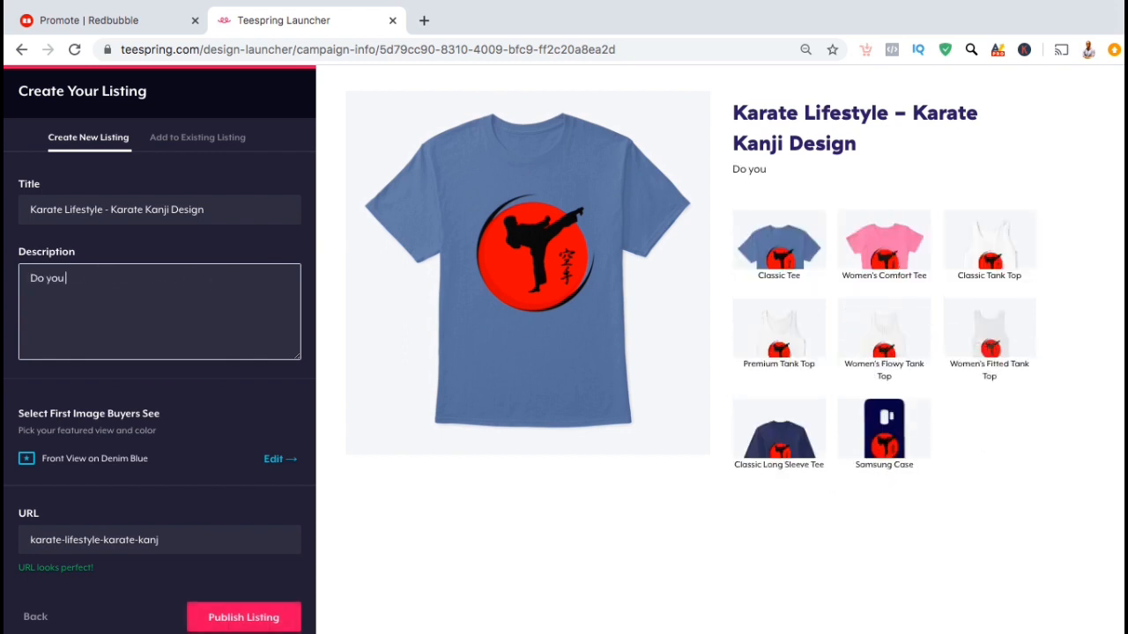
{"action": "type", "text": " live a karate lifestyle? Well this marital arts karate kanji design is for you! Ideal for martial artists, karate practitioners, kung fu, tae kwon do or martial arts fans. Show you passion for traditional martial arts!"}
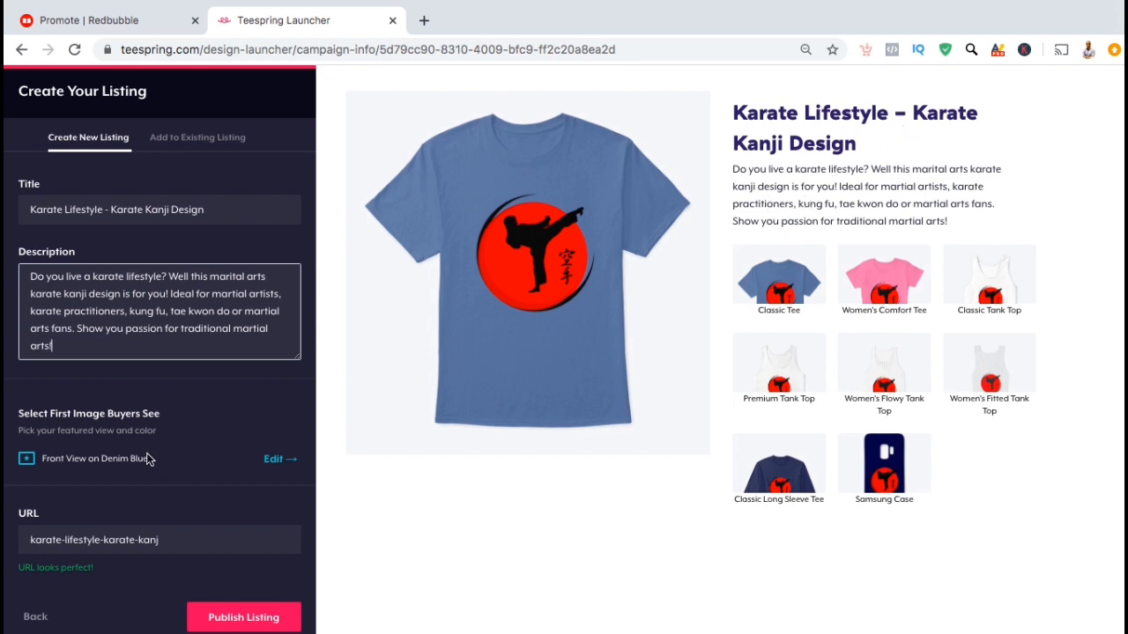
{"action": "left_click", "coordinate": [276, 460]}
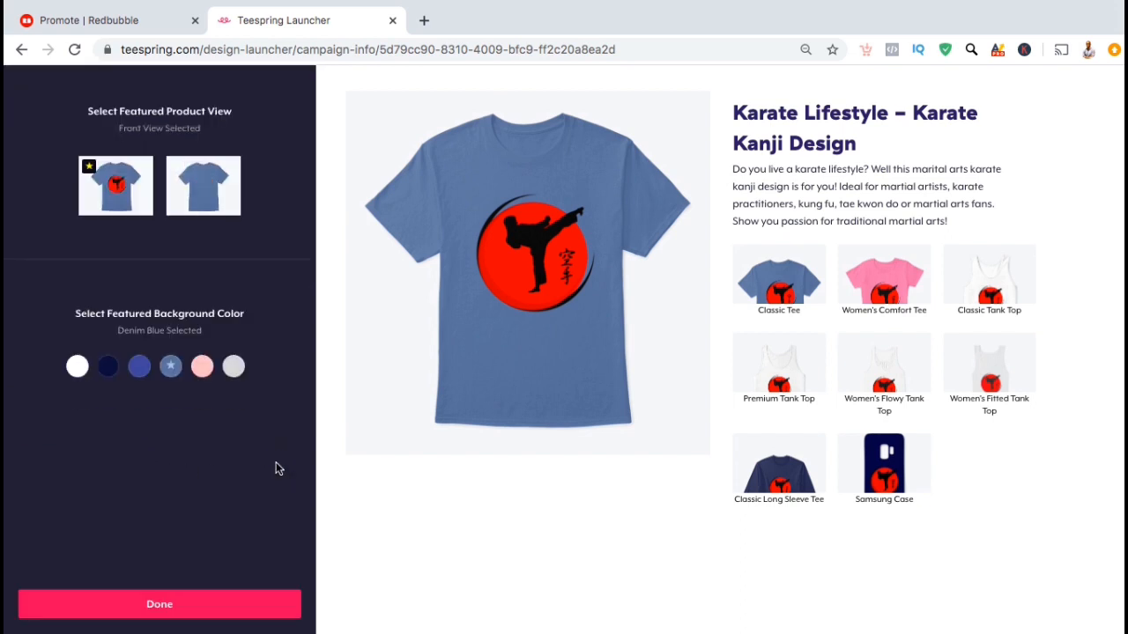
Step: Set Deep Royal (after trying Navy) as the featured shirt colour and return to the listing form
{"action": "left_click", "coordinate": [108, 366]}
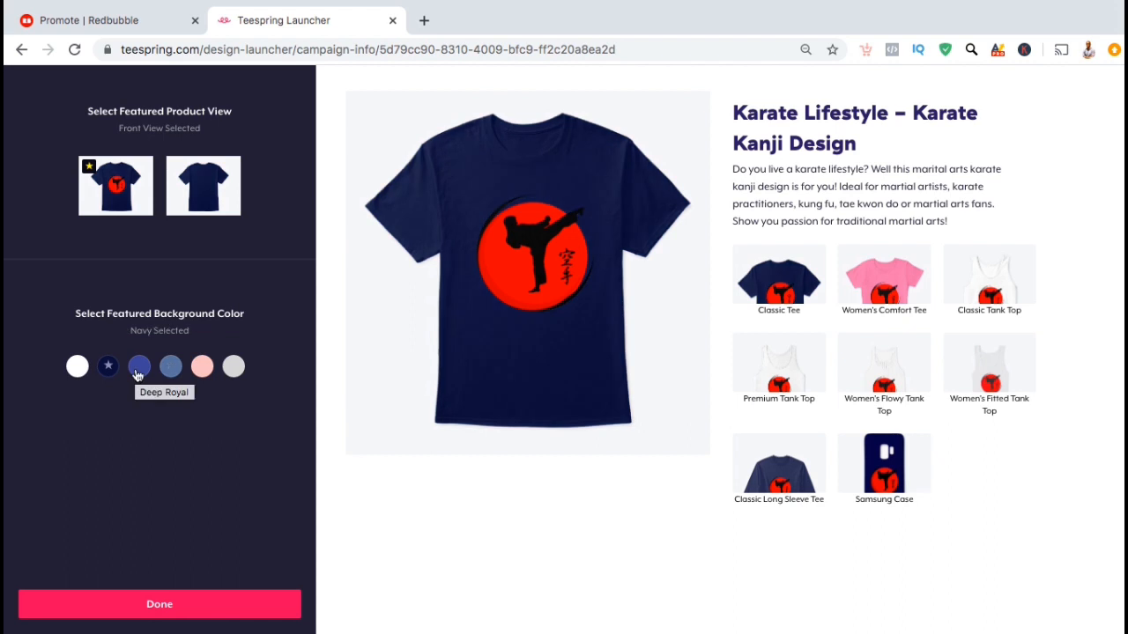
{"action": "left_click", "coordinate": [139, 368]}
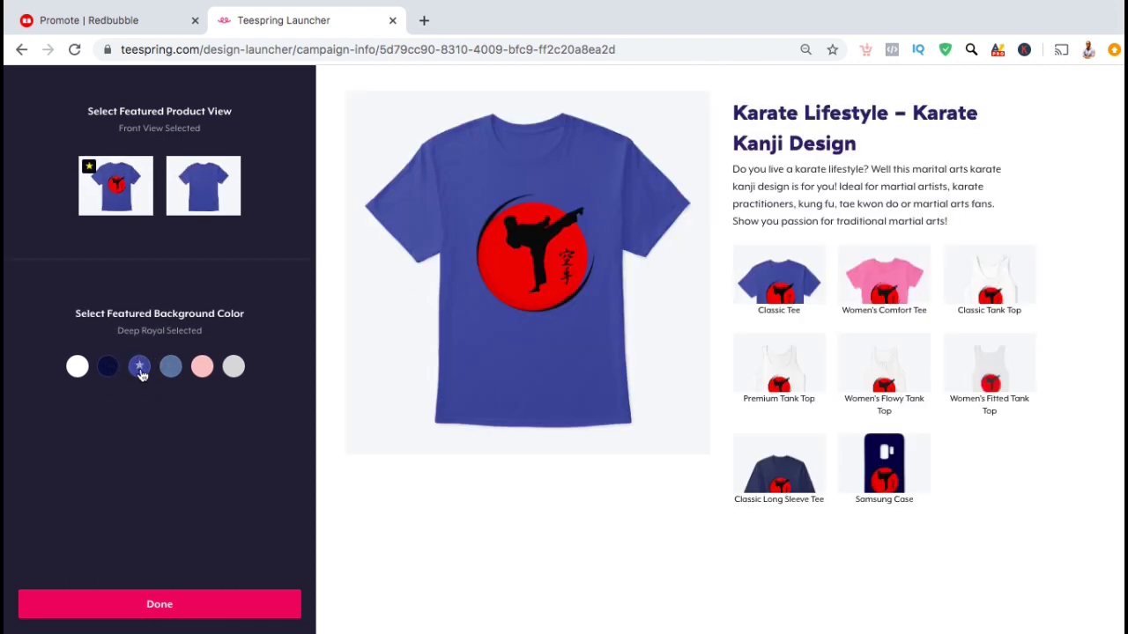
{"action": "left_click", "coordinate": [156, 602]}
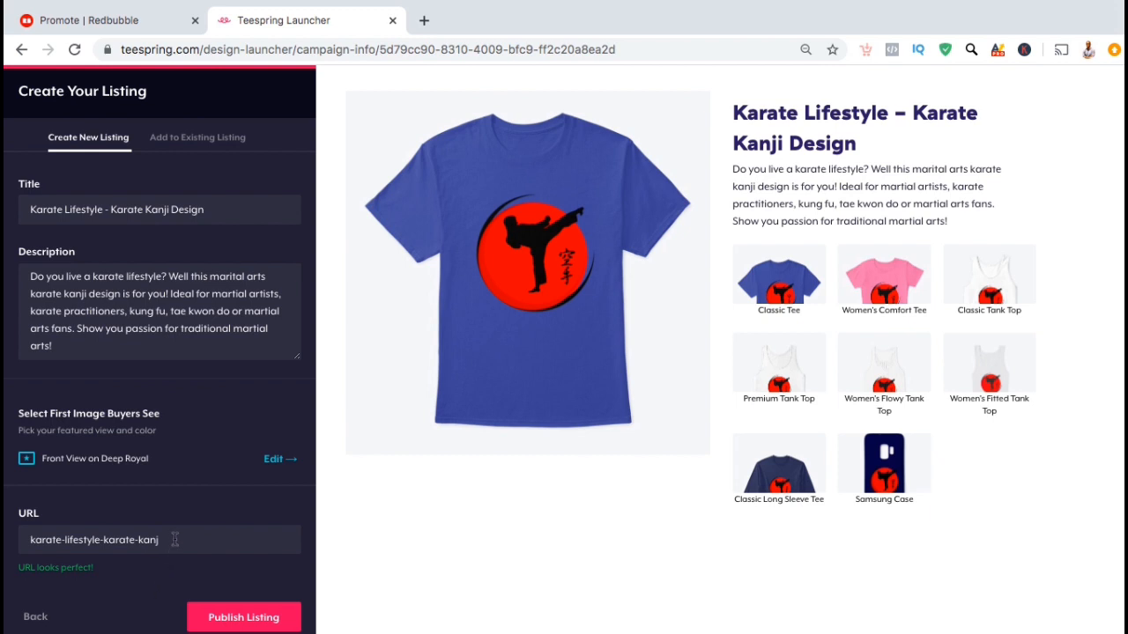
Step: Edit the listing URL to end in karate-kick and publish it as karate-lifestyle-karate-kick
{"action": "left_click", "coordinate": [174, 540]}
{"action": "double_click", "coordinate": [144, 540]}
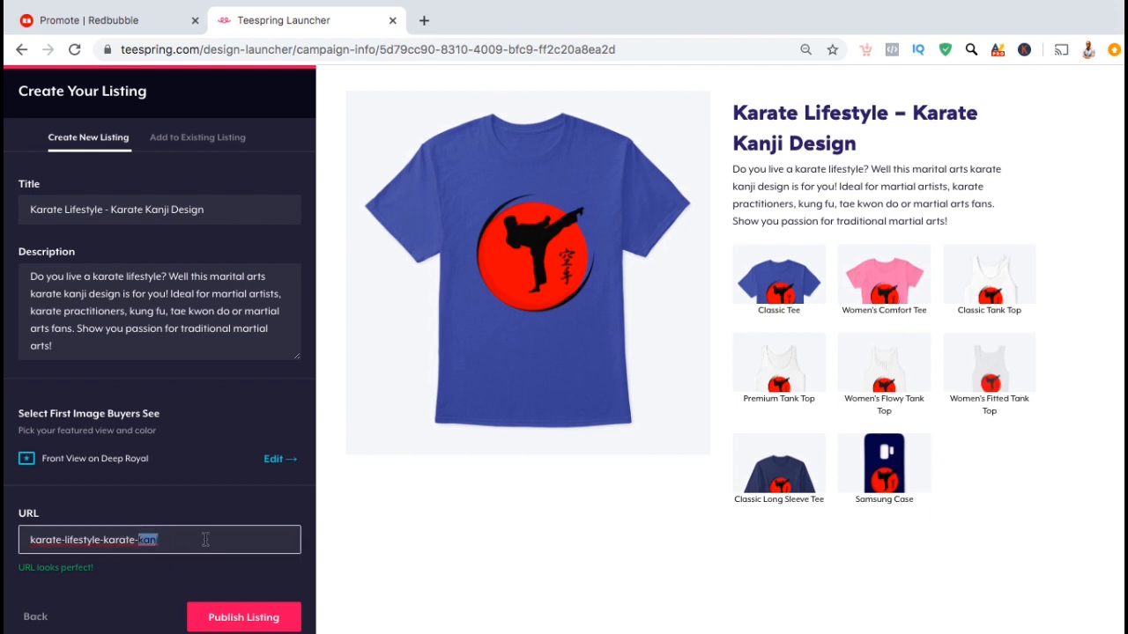
{"action": "type", "text": "k"}
{"action": "left_click", "coordinate": [203, 617]}
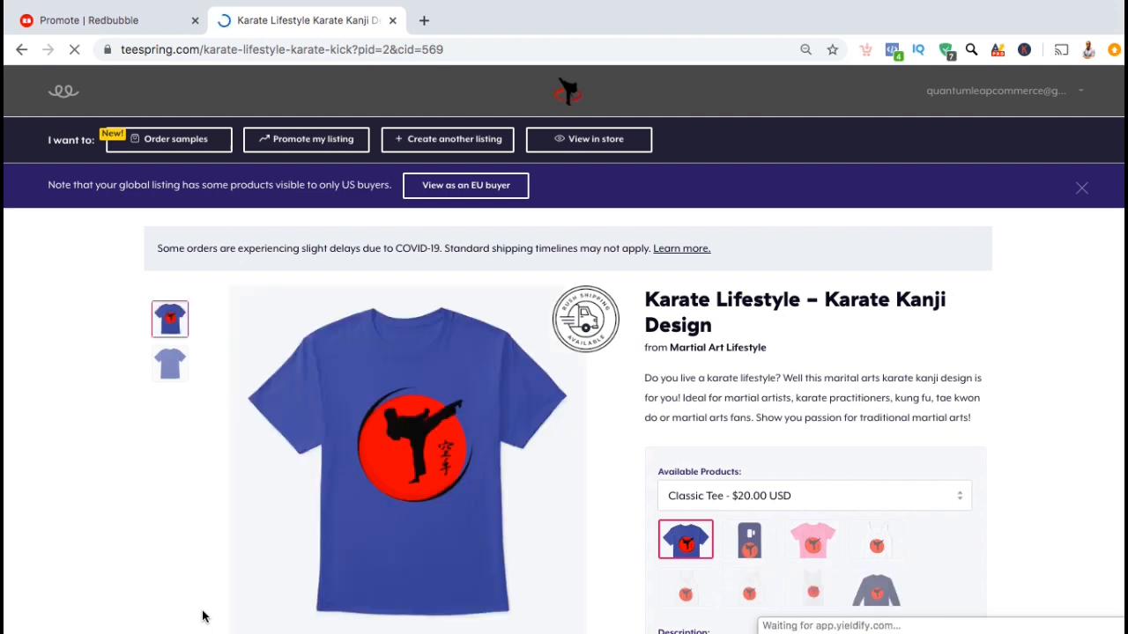
{"action": "scroll", "coordinate": [1076, 414], "scroll_direction": "down", "scroll_amount": 2}
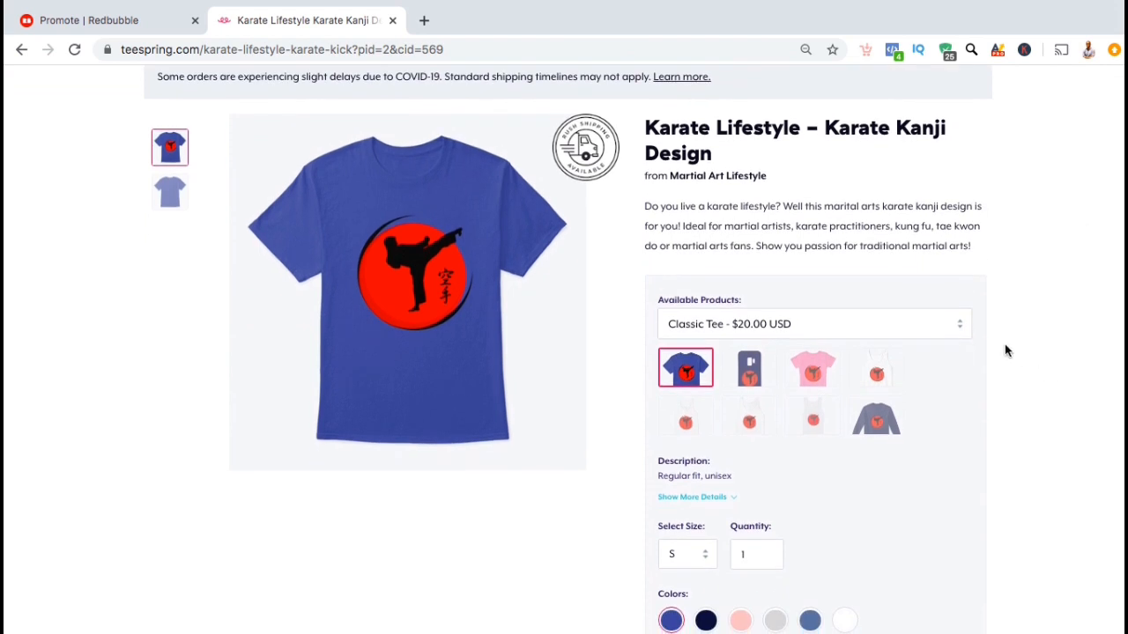
Step: On the live page, show the Premium Tank Top in dark purple at $22.99, size XS
{"action": "left_click", "coordinate": [958, 324]}
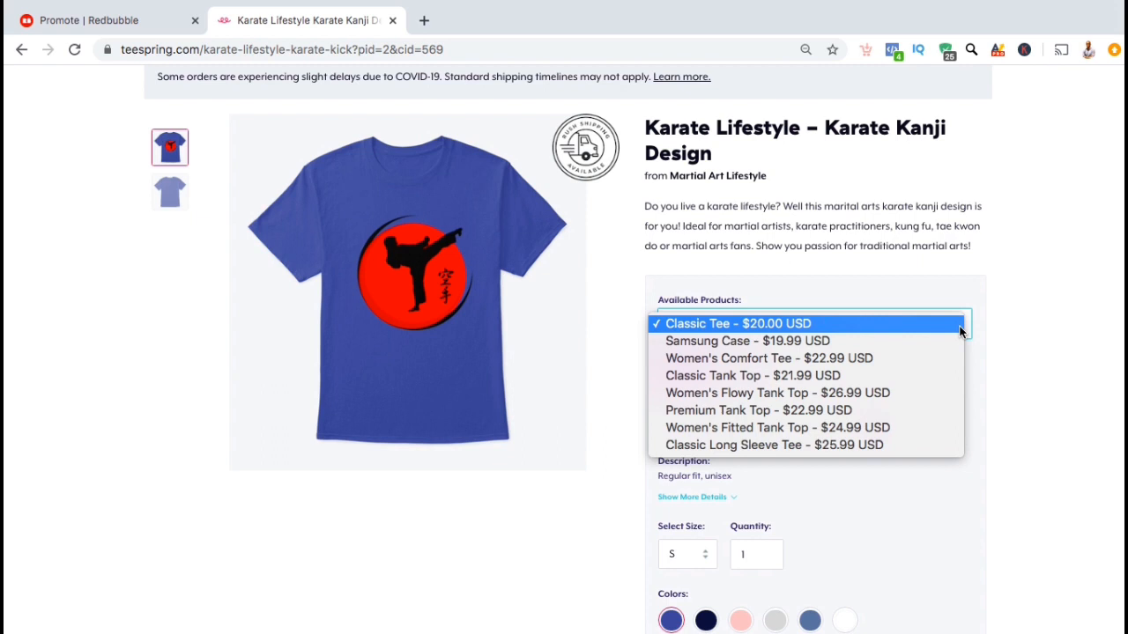
{"action": "left_click", "coordinate": [950, 407]}
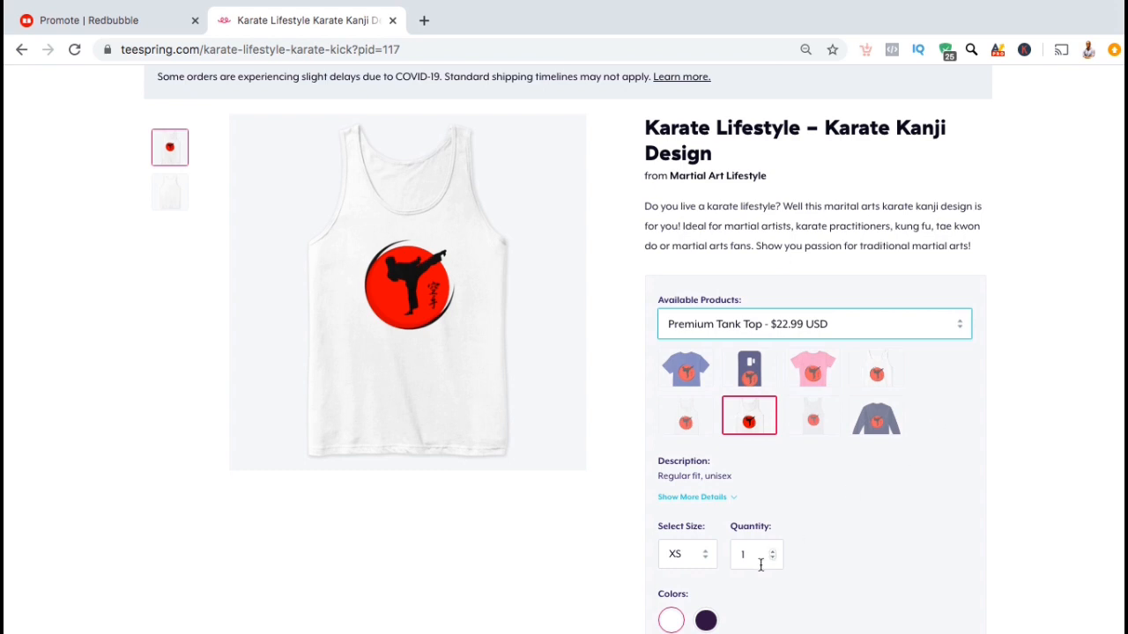
{"action": "left_click", "coordinate": [713, 620]}
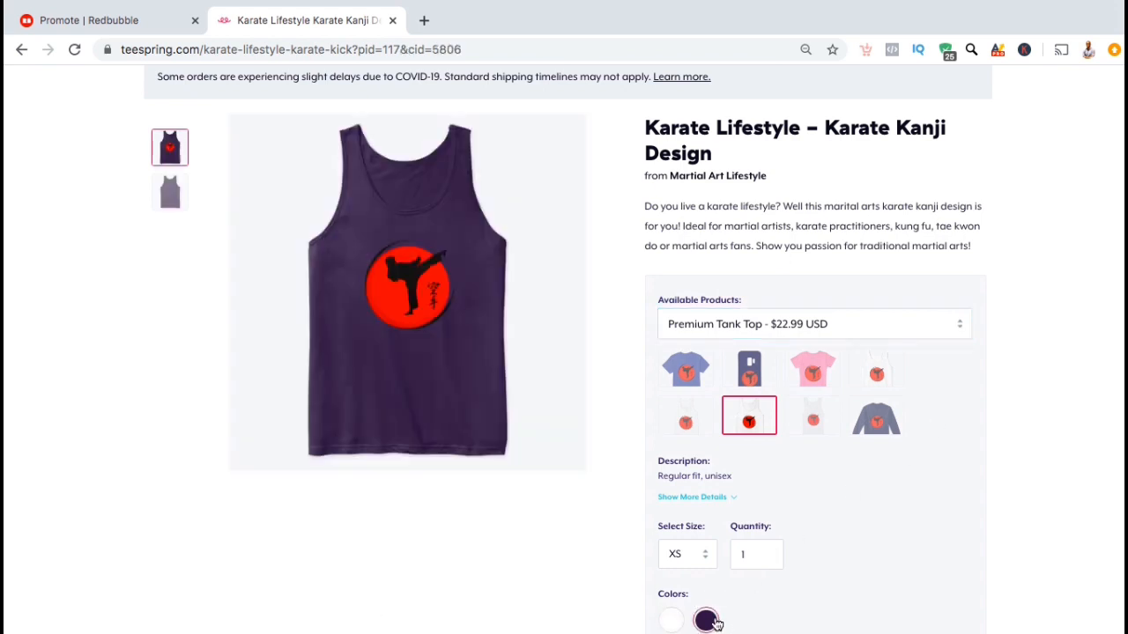
{"action": "scroll", "coordinate": [763, 600], "scroll_direction": "down", "scroll_amount": 1}
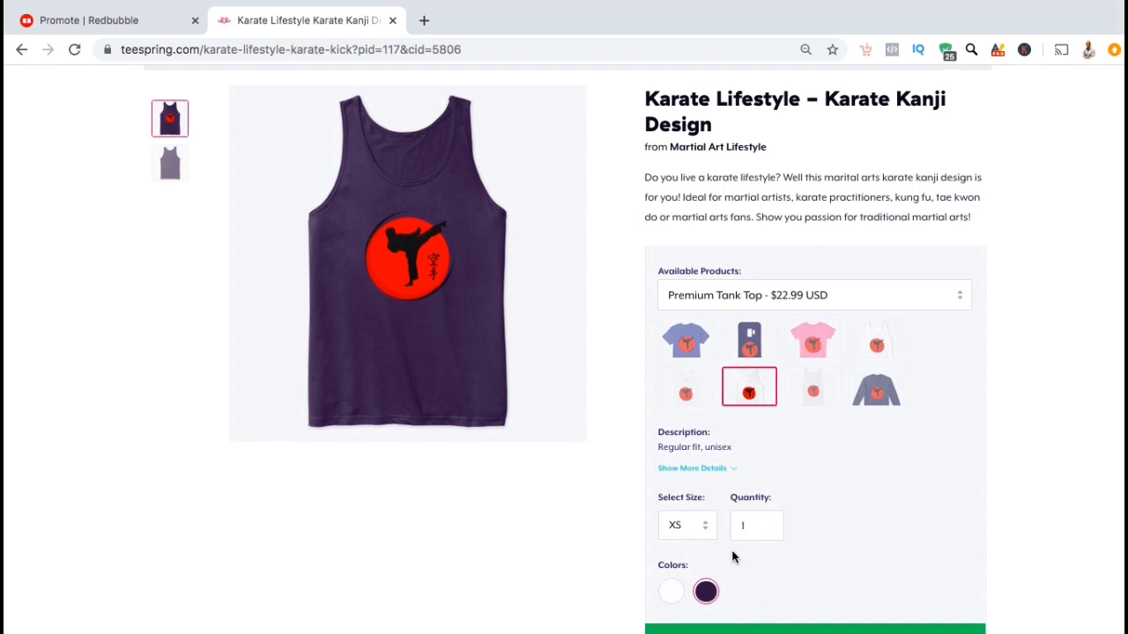
{"action": "scroll", "coordinate": [731, 557], "scroll_direction": "down", "scroll_amount": 2}
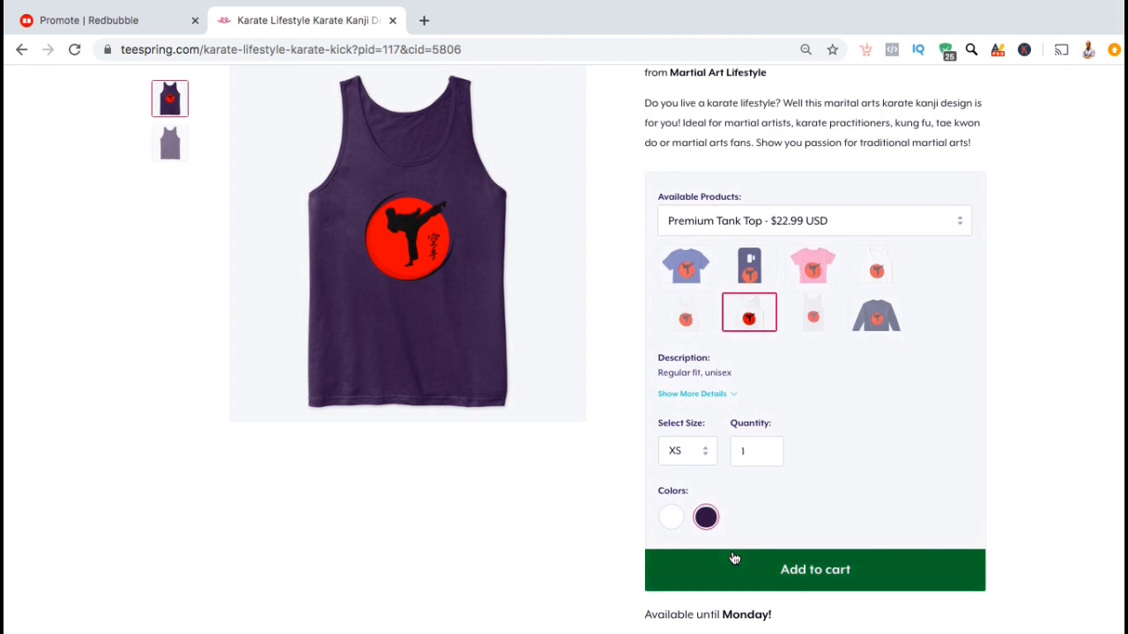
{"action": "scroll", "coordinate": [734, 558], "scroll_direction": "down", "scroll_amount": 3}
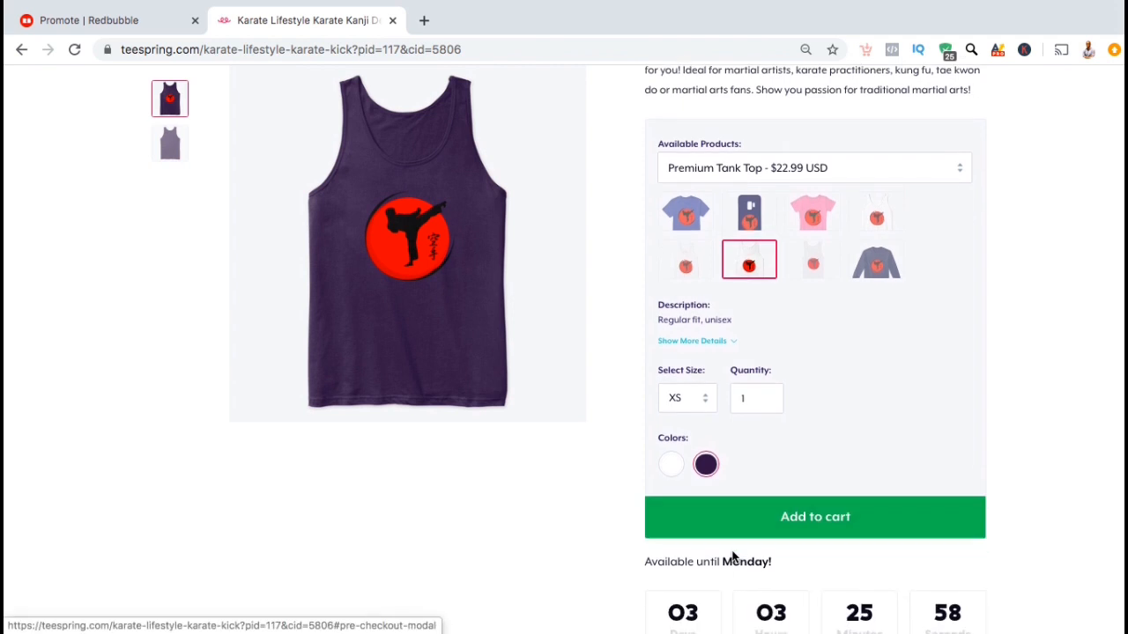